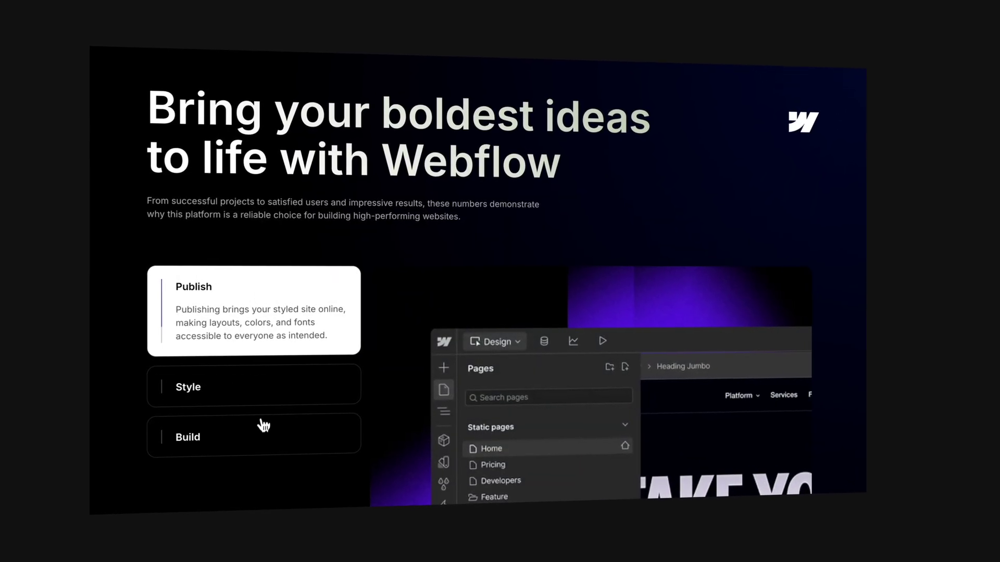
Step: Check the finished example's Build tab, then bring up the installed apps list
{"action": "left_click", "coordinate": [263, 426]}
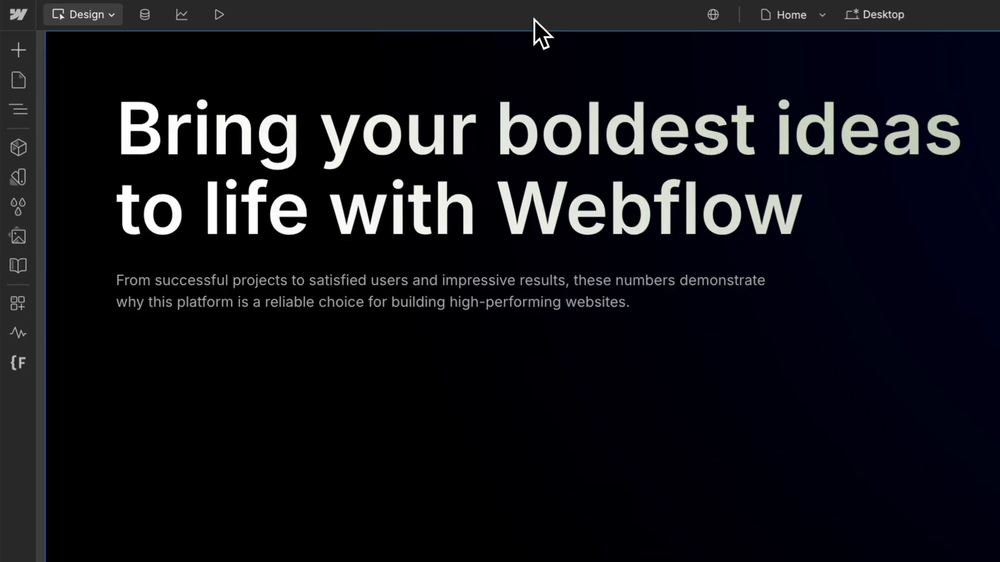
{"action": "left_click", "coordinate": [18, 301]}
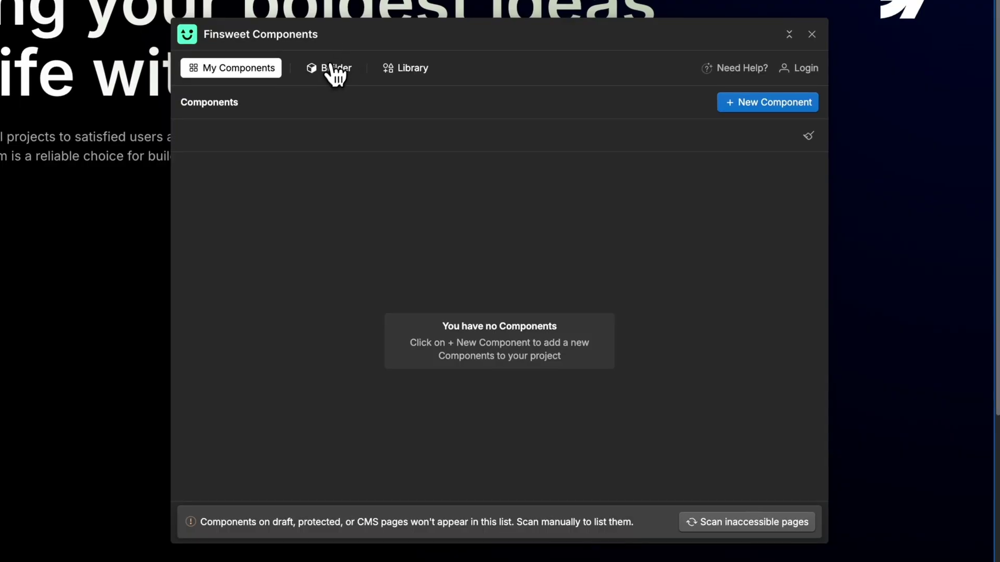
Step: Start an Auto Tabs component in the Finsweet Builder with the layout set to Vertical
{"action": "left_click", "coordinate": [328, 69]}
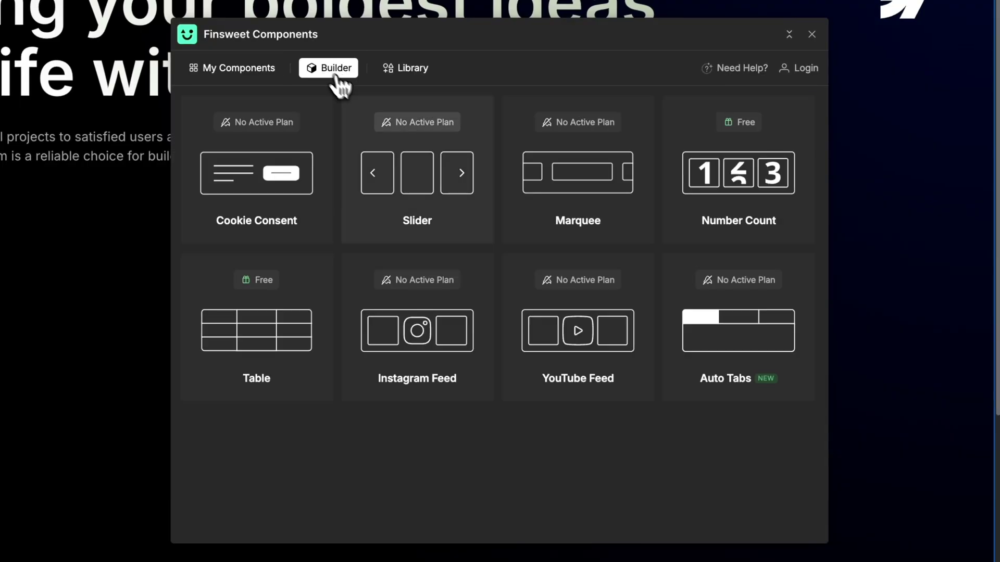
{"action": "left_click", "coordinate": [716, 315]}
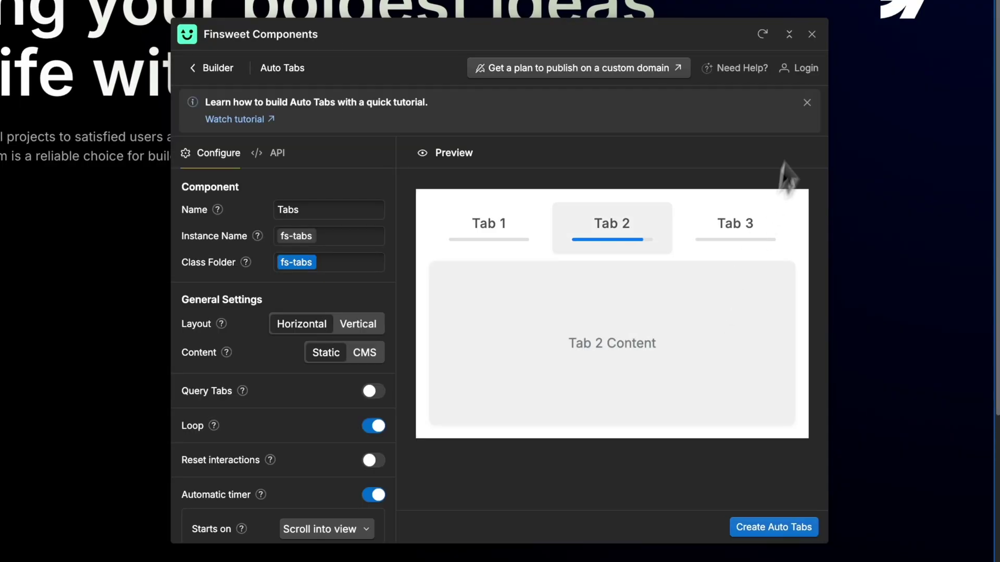
{"action": "left_click", "coordinate": [804, 104]}
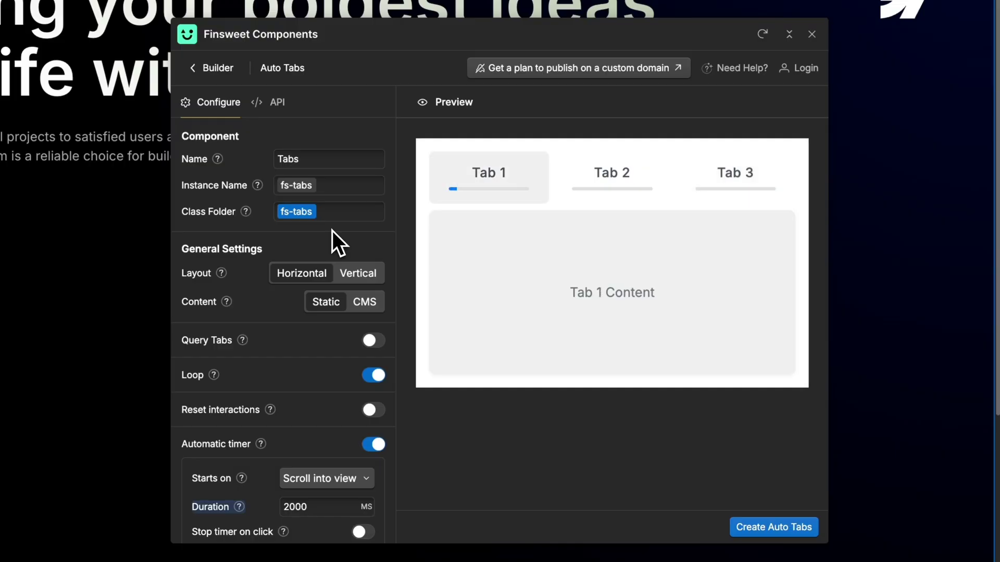
{"action": "left_click", "coordinate": [358, 274]}
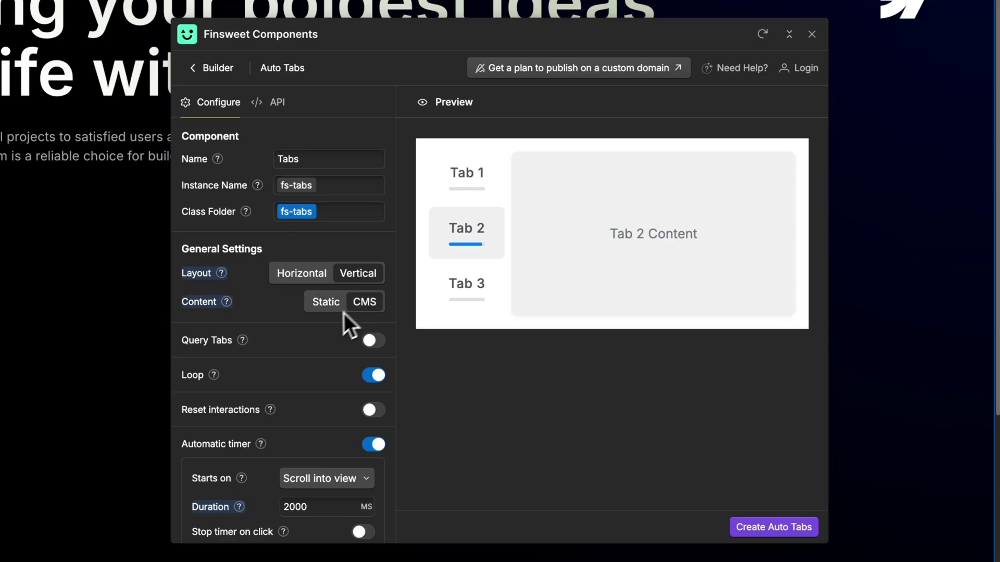
Step: Set the progress bar direction to Vertical and its easing to Ease
{"action": "scroll", "coordinate": [310, 346], "scroll_direction": "down", "scroll_amount": 3}
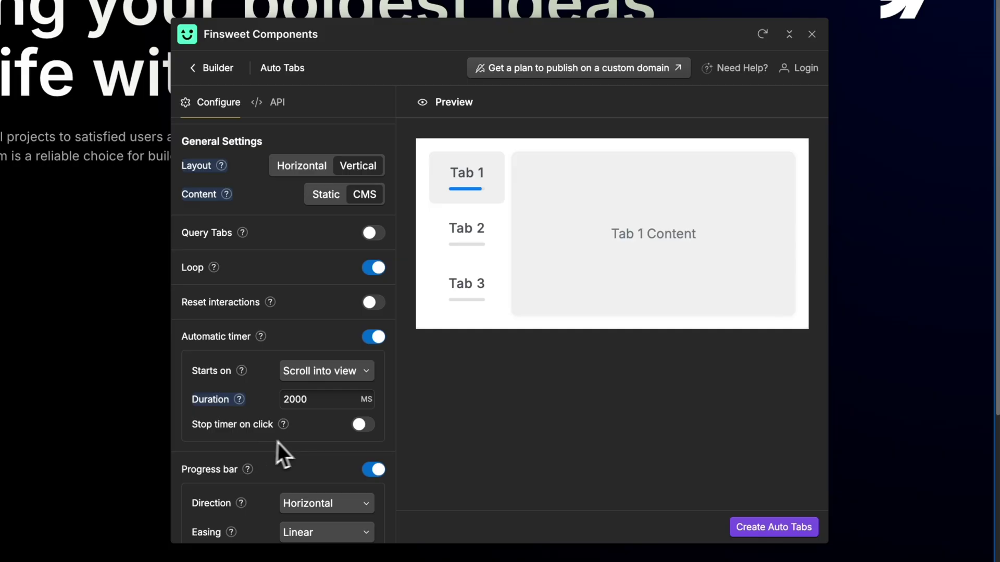
{"action": "scroll", "coordinate": [310, 428], "scroll_direction": "down", "scroll_amount": 2}
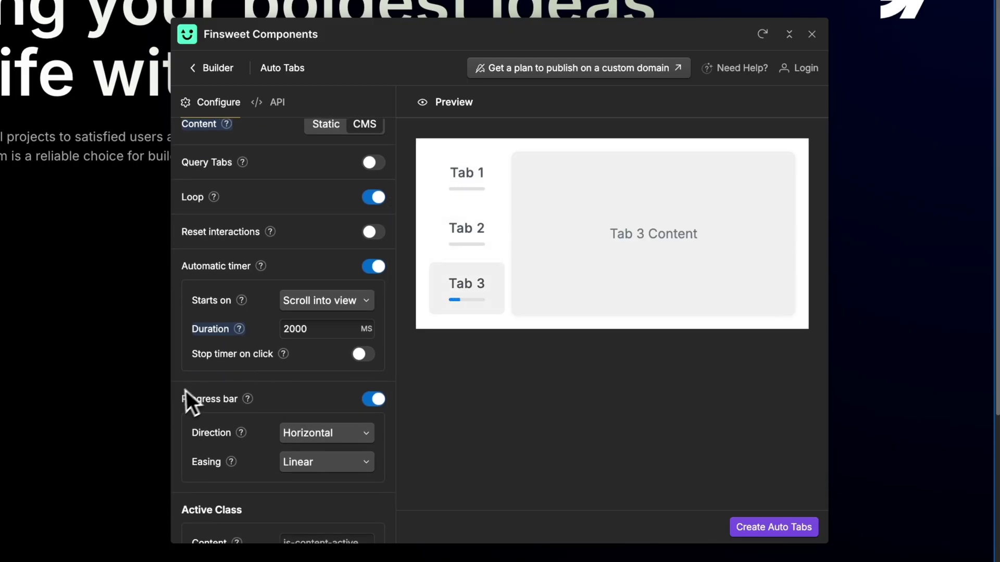
{"action": "left_click", "coordinate": [302, 434]}
{"action": "left_click", "coordinate": [268, 481]}
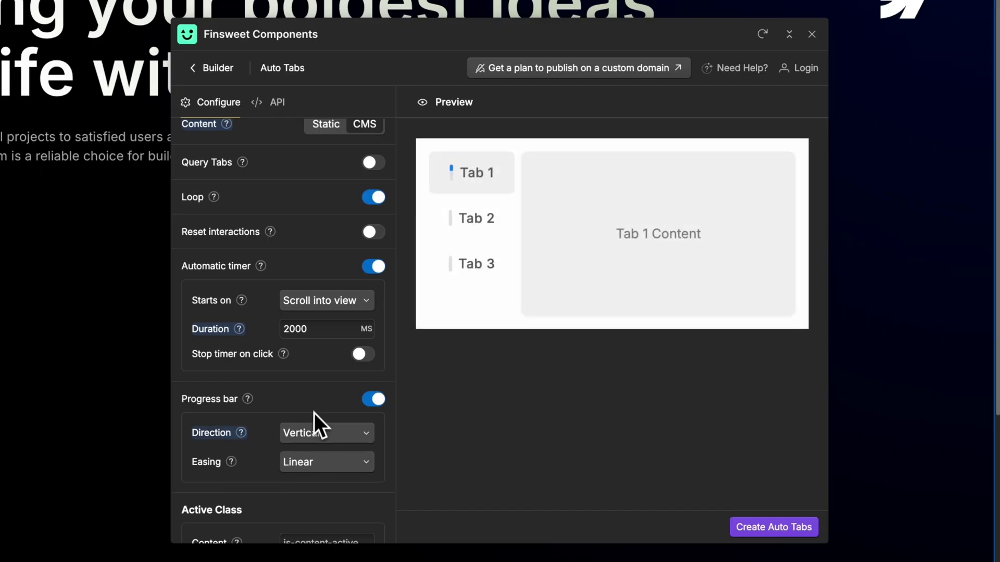
{"action": "left_click", "coordinate": [314, 462]}
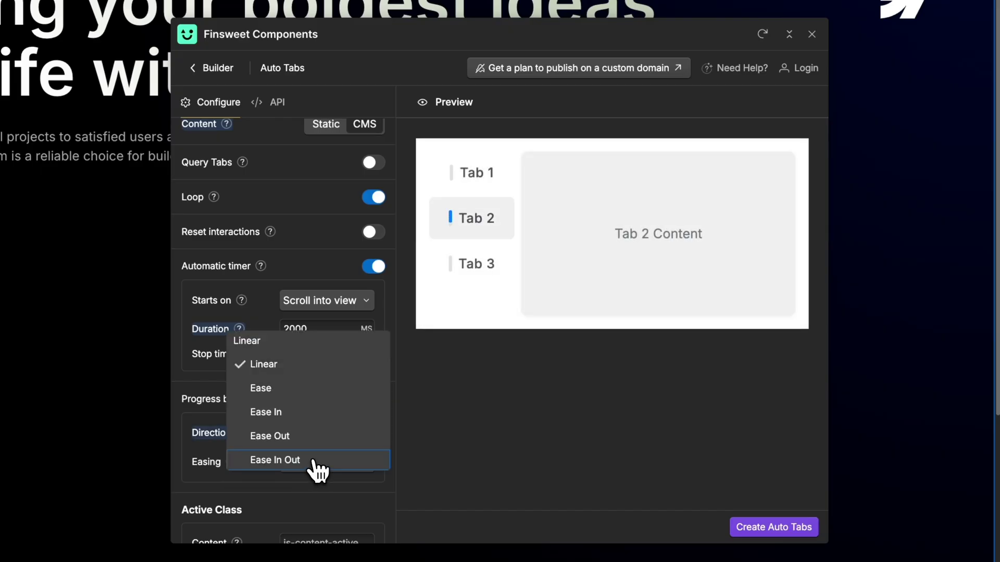
{"action": "left_click", "coordinate": [298, 397]}
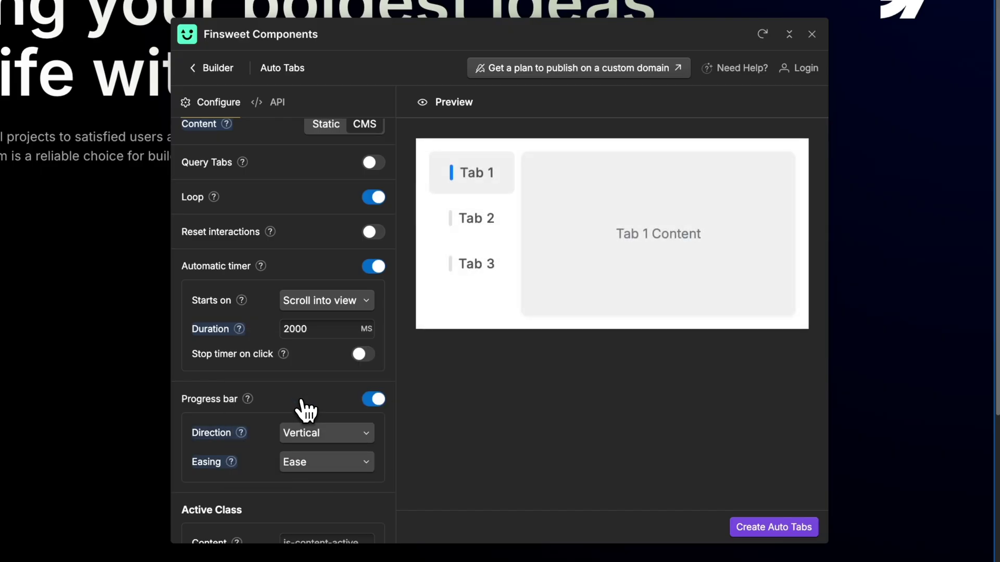
Step: Test switching tabs in the preview, ending on Tab 3 and then Tab 1
{"action": "left_click", "coordinate": [491, 268]}
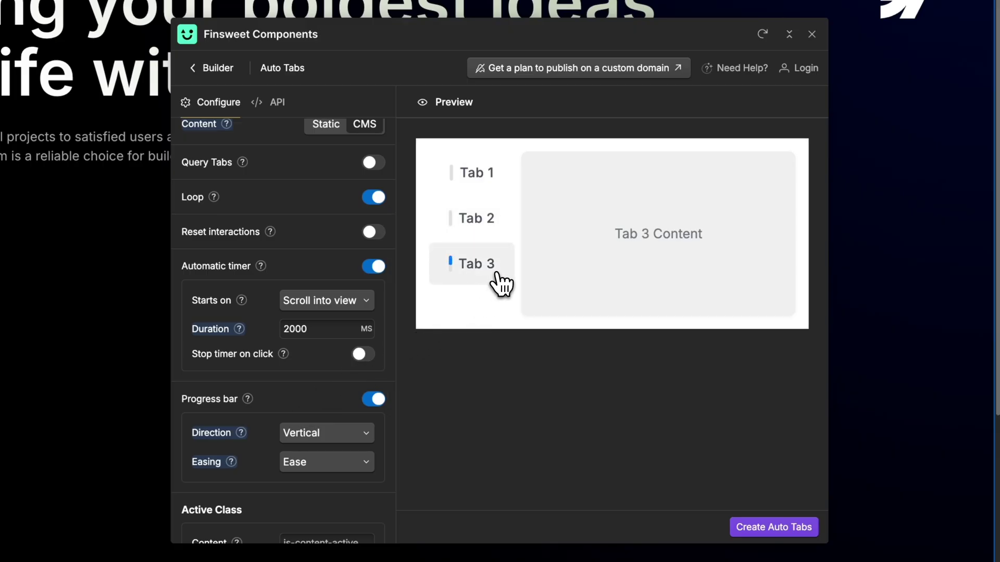
{"action": "left_click", "coordinate": [491, 180]}
{"action": "left_click", "coordinate": [487, 218]}
{"action": "left_click", "coordinate": [483, 260]}
{"action": "left_click", "coordinate": [478, 186]}
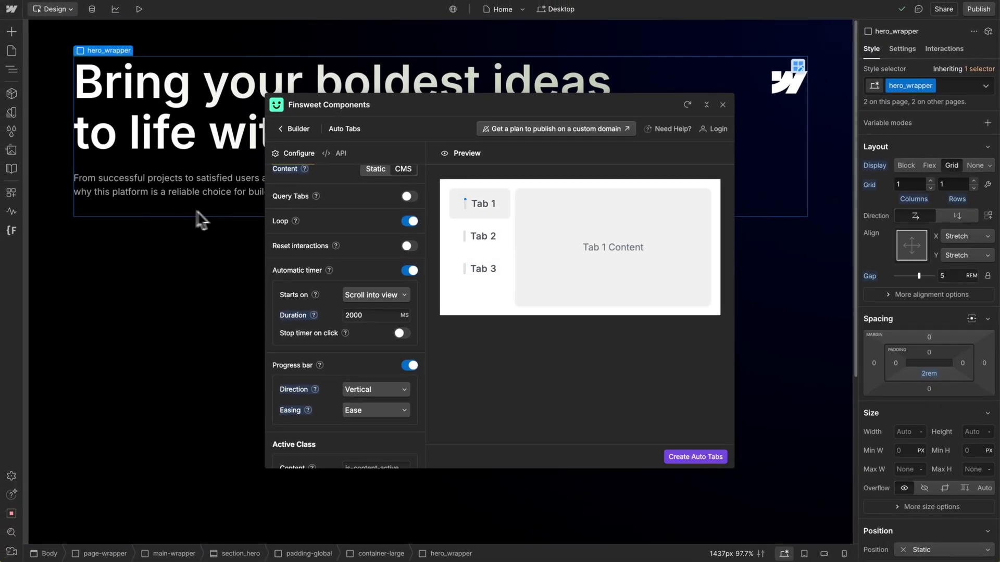
Step: Create the Auto Tabs component as fs-tabs_instance and confirm adding its Finsweet scripts
{"action": "left_click", "coordinate": [686, 460]}
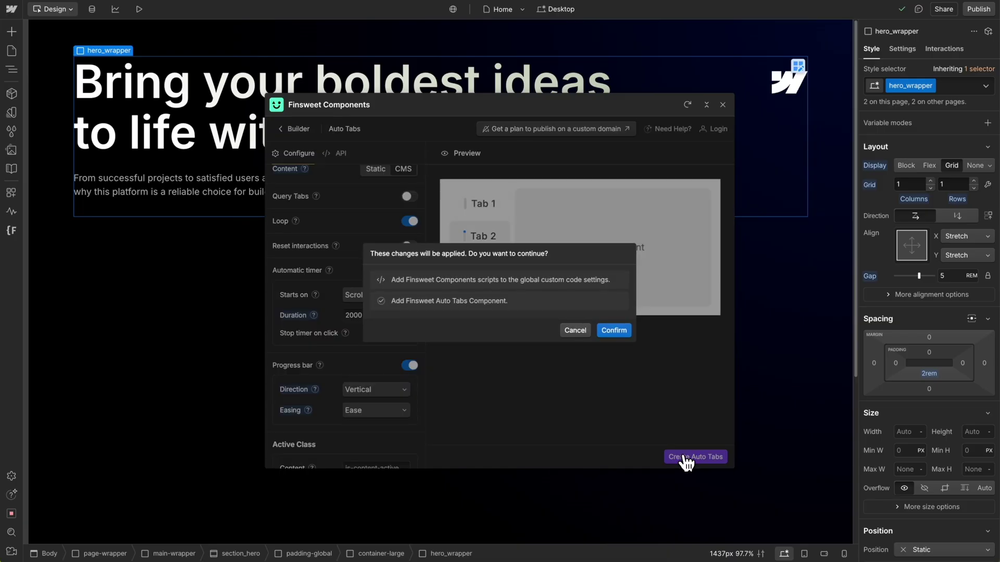
{"action": "left_click", "coordinate": [615, 333]}
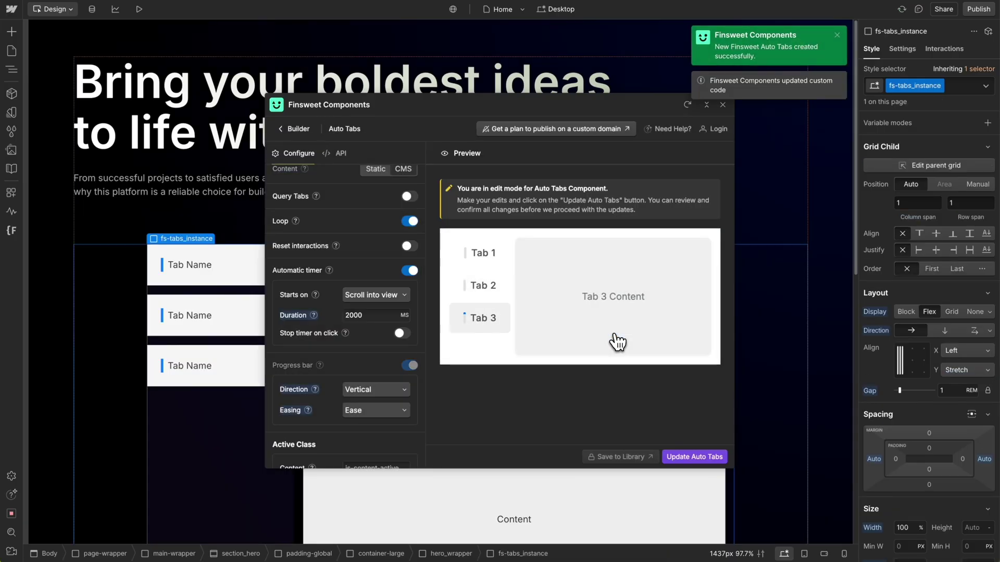
Step: Minimize the builder and clear fs-tabs_instance's 64 REM maximum width
{"action": "left_click", "coordinate": [706, 106]}
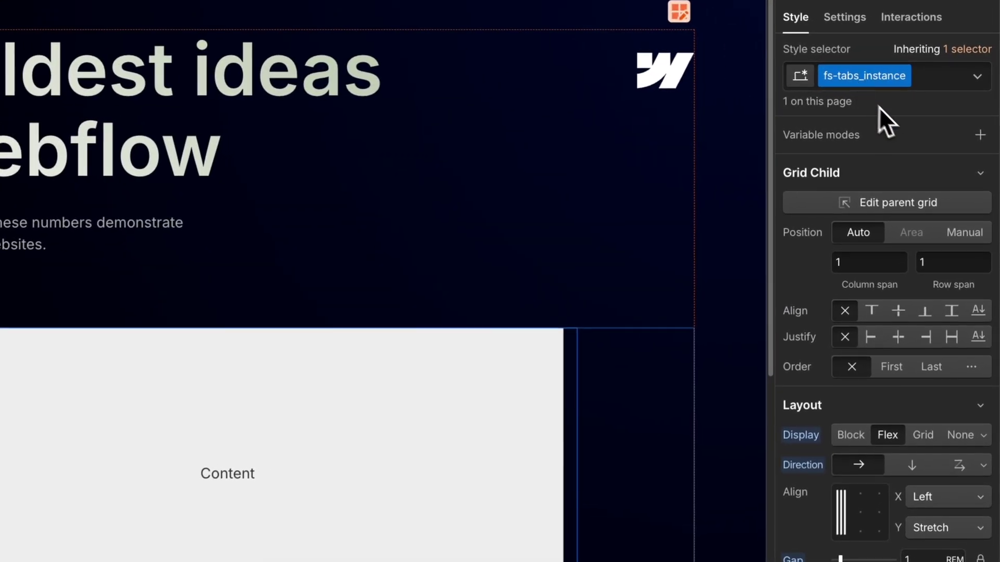
{"action": "scroll", "coordinate": [886, 213], "scroll_direction": "down", "scroll_amount": 3}
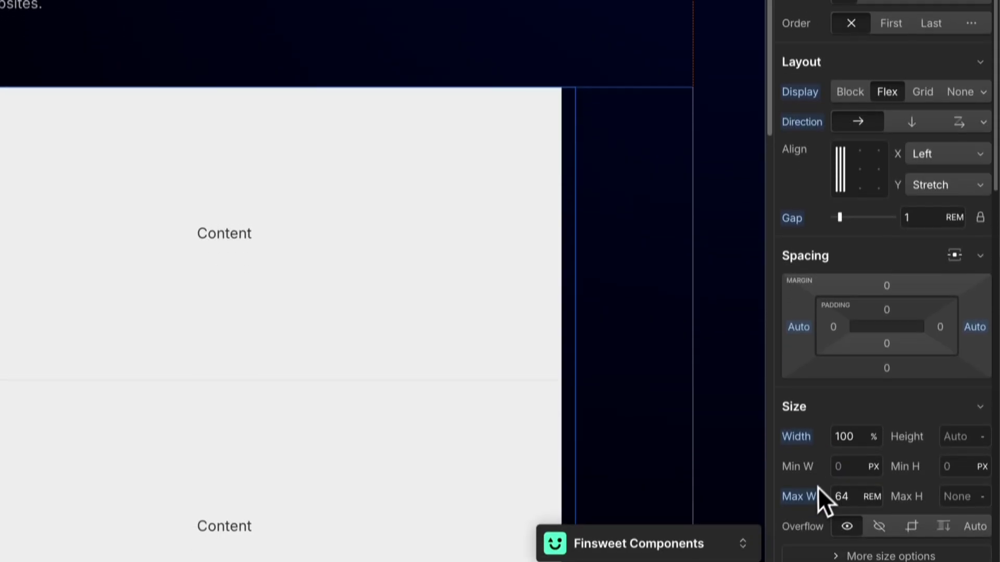
{"action": "left_click", "coordinate": [811, 482]}
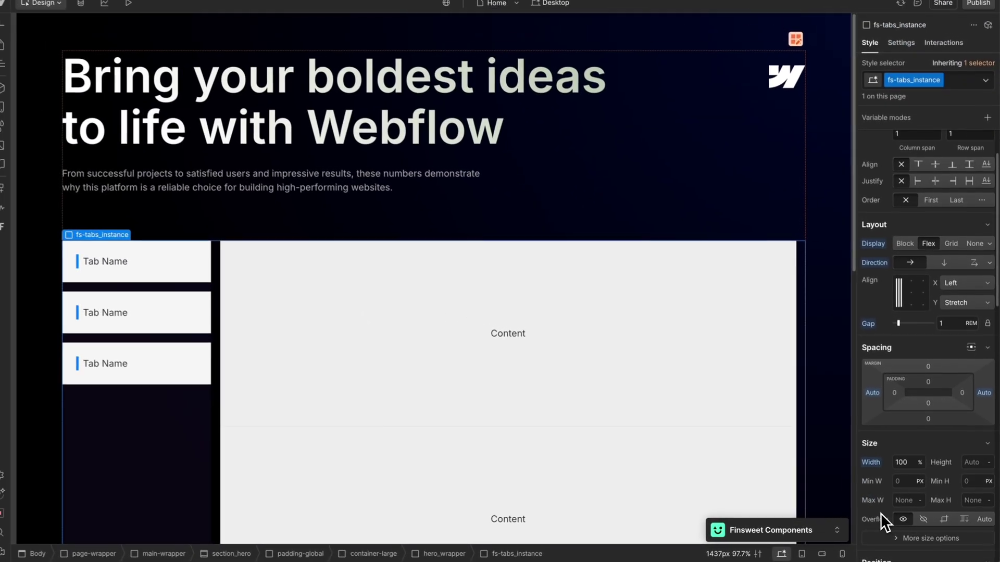
{"action": "left_click", "coordinate": [870, 516]}
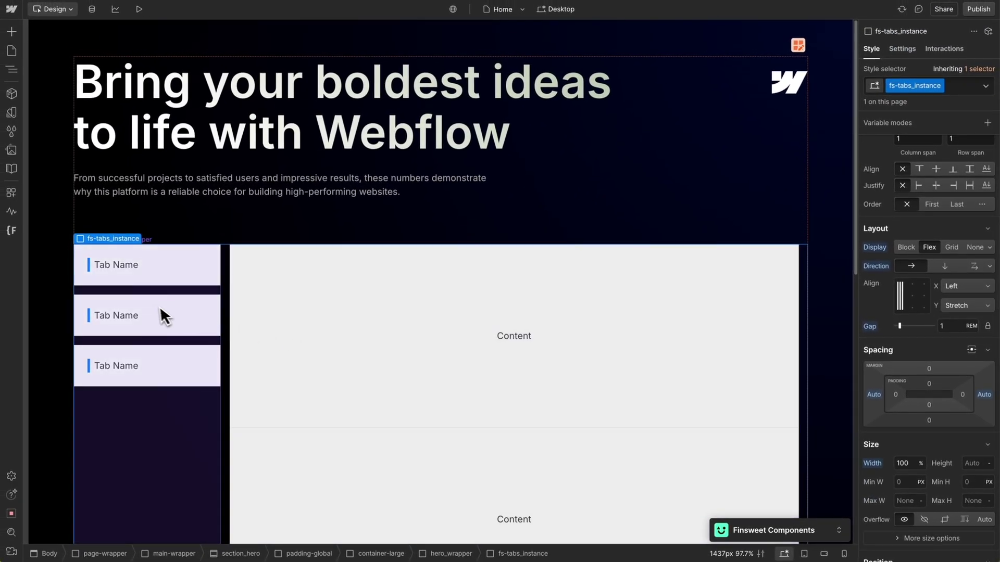
Step: Bind fs-tabs_tab-wrapper and fs-tabs_content-wrapper to the Content collection
{"action": "left_click", "coordinate": [161, 312]}
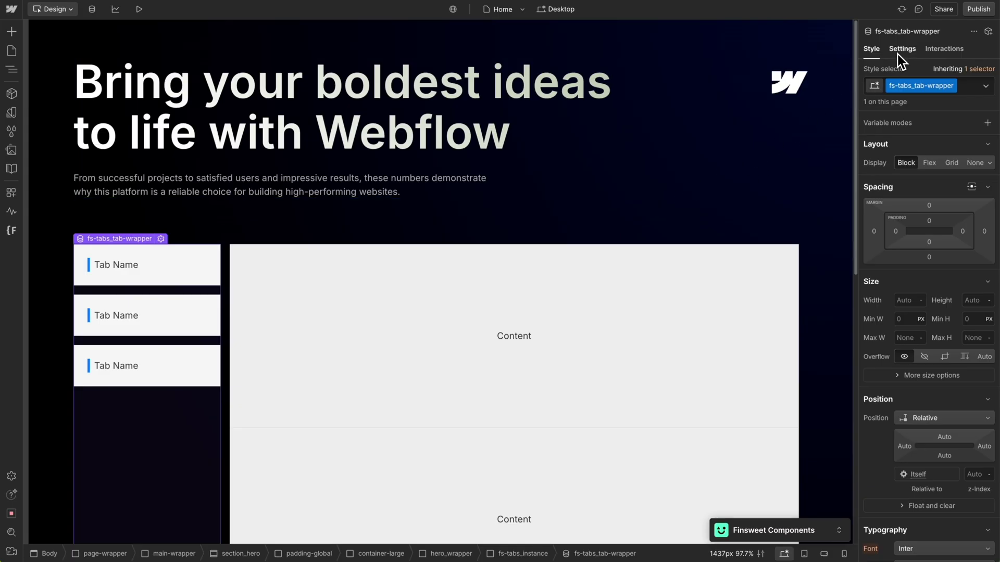
{"action": "left_click", "coordinate": [901, 50]}
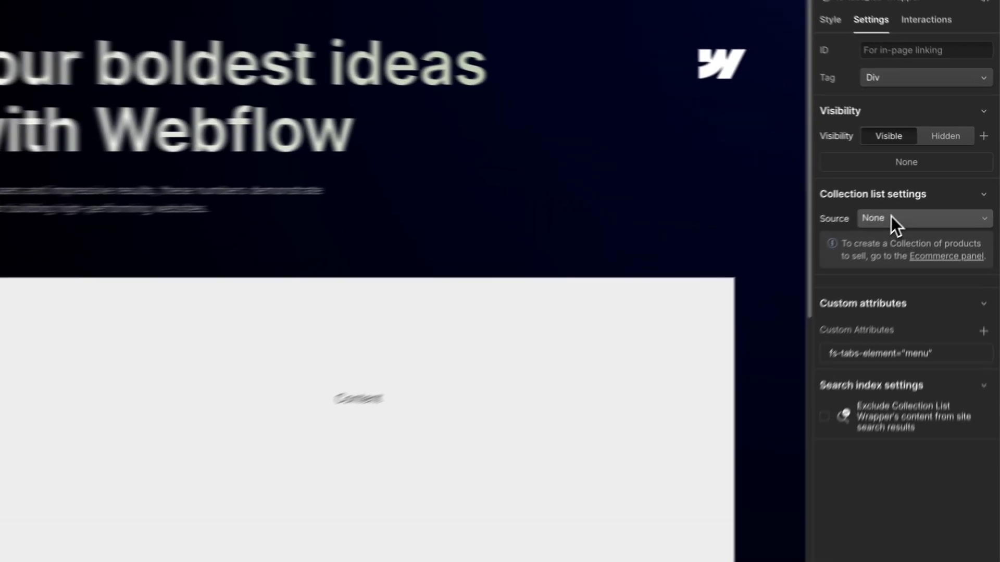
{"action": "left_click", "coordinate": [917, 200]}
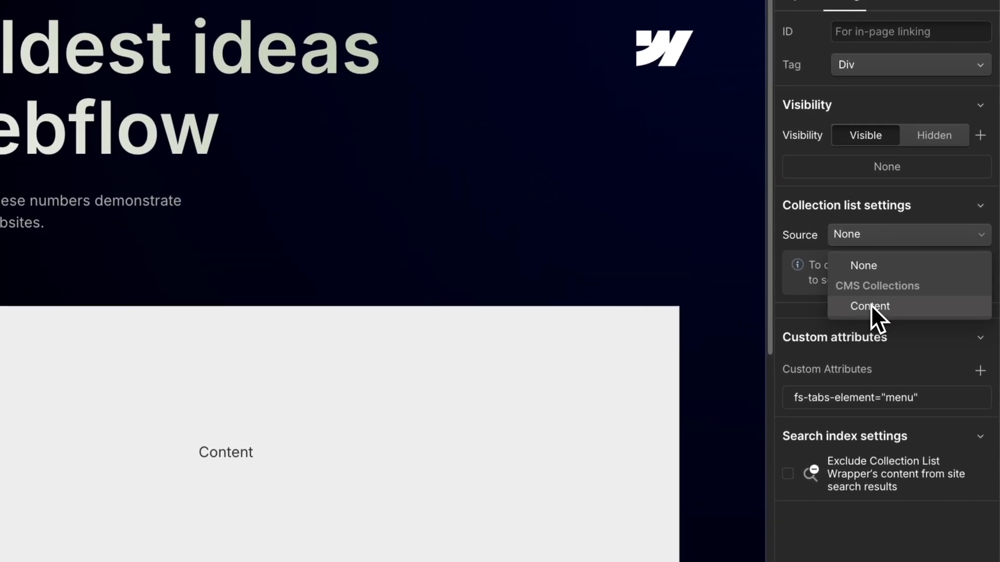
{"action": "left_click", "coordinate": [915, 241]}
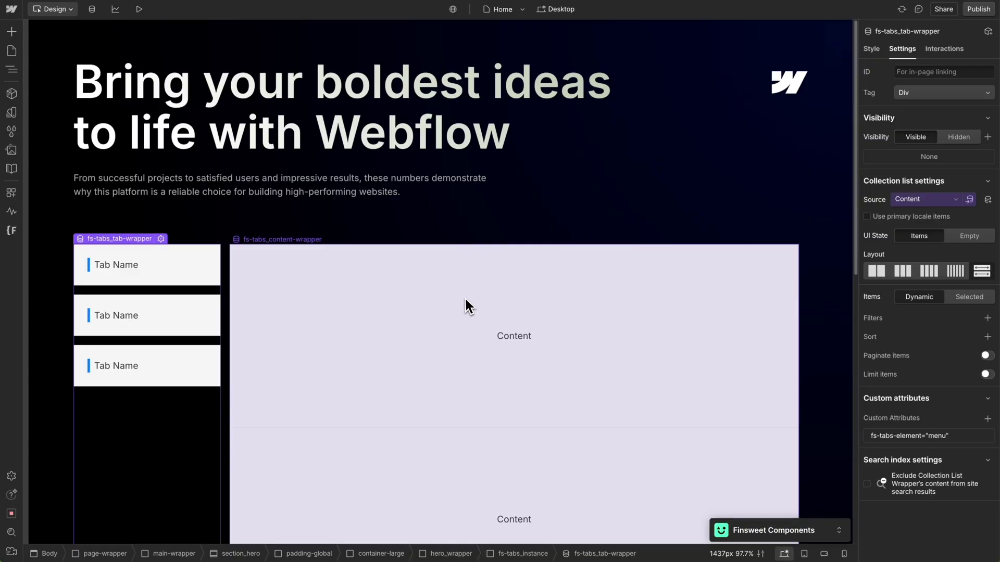
{"action": "left_click", "coordinate": [465, 298]}
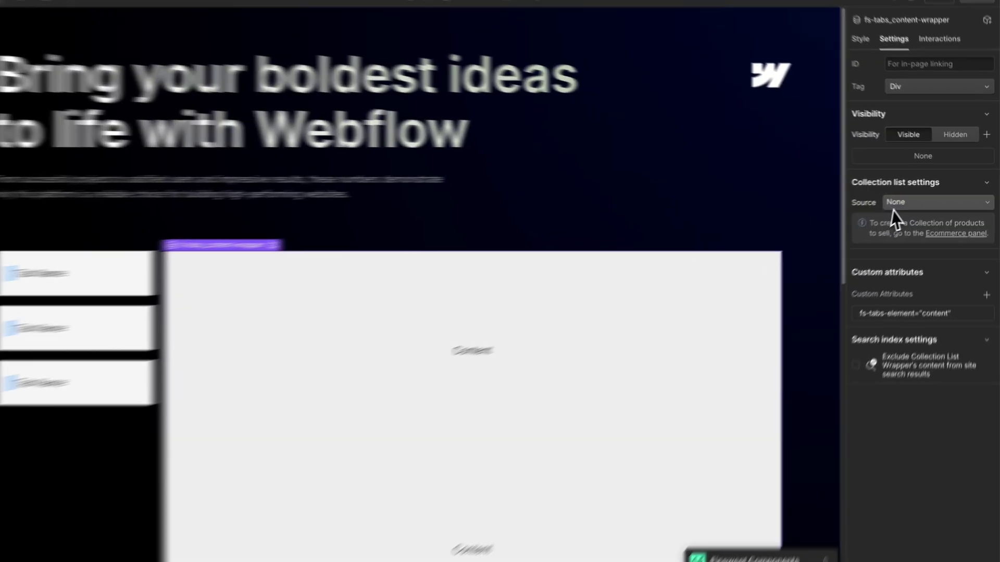
{"action": "left_click", "coordinate": [894, 204]}
{"action": "left_click", "coordinate": [917, 248]}
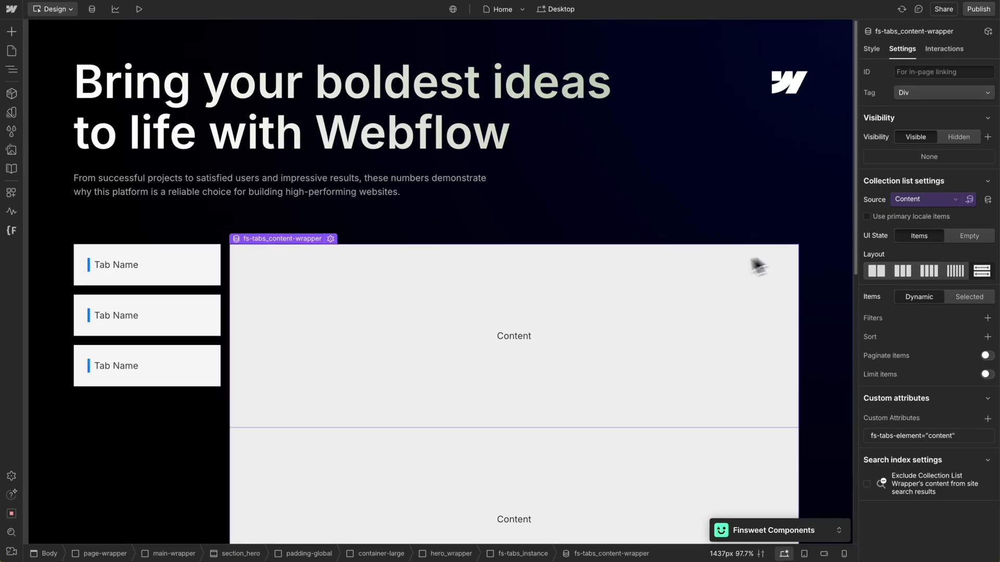
Step: Remove the content item's #ededed background and reset its 20 REM height to auto
{"action": "left_click", "coordinate": [507, 286]}
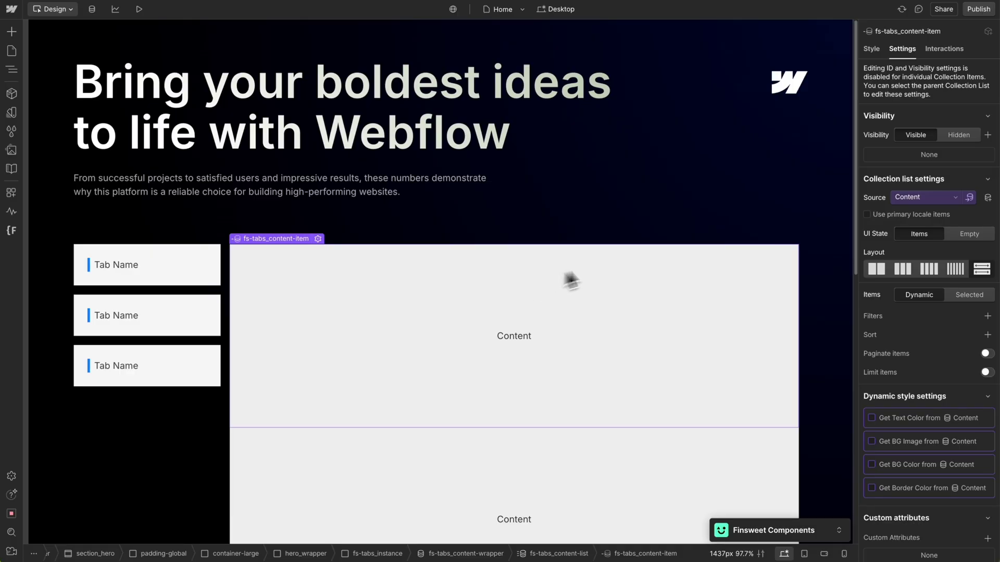
{"action": "left_click", "coordinate": [879, 52]}
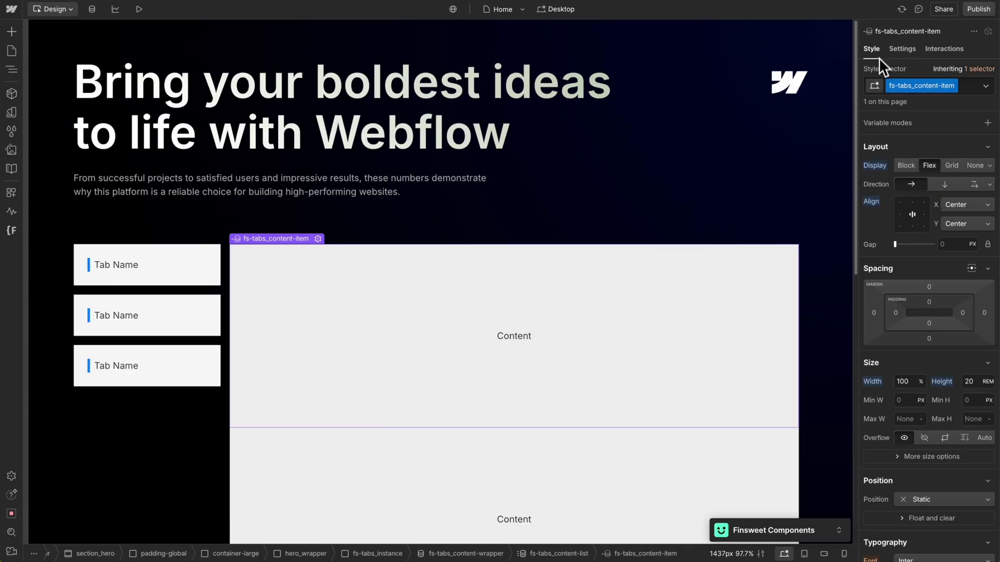
{"action": "scroll", "coordinate": [880, 221], "scroll_direction": "down", "scroll_amount": 6}
{"action": "scroll", "coordinate": [880, 229], "scroll_direction": "down", "scroll_amount": 3}
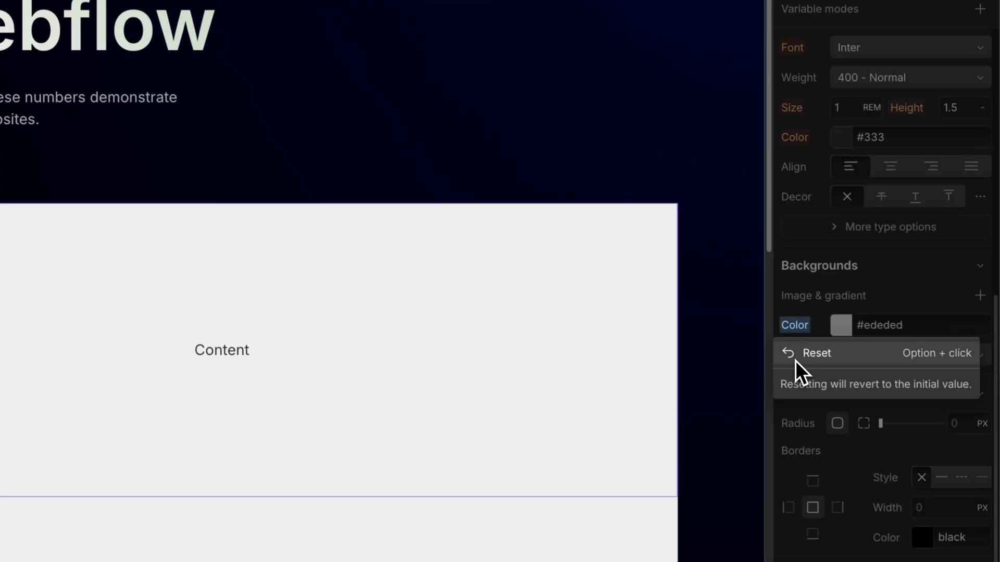
{"action": "left_click", "coordinate": [796, 355]}
{"action": "scroll", "coordinate": [868, 298], "scroll_direction": "up", "scroll_amount": 4}
{"action": "scroll", "coordinate": [868, 297], "scroll_direction": "up", "scroll_amount": 5}
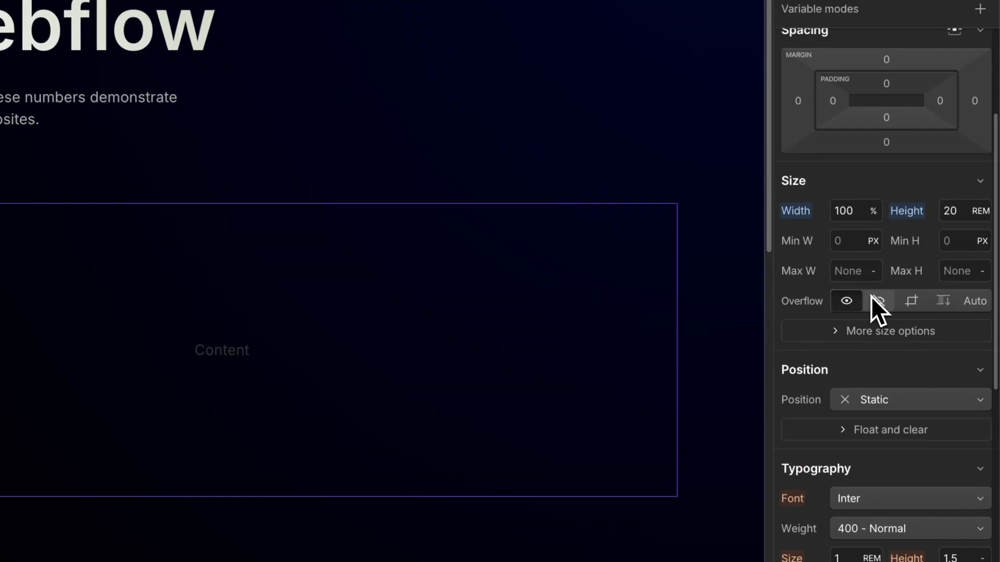
{"action": "left_click", "coordinate": [915, 215]}
{"action": "left_click", "coordinate": [908, 233]}
Step: Insert an Image element into the tab content item via Quick Find
{"action": "key", "text": "ctrl+k"}
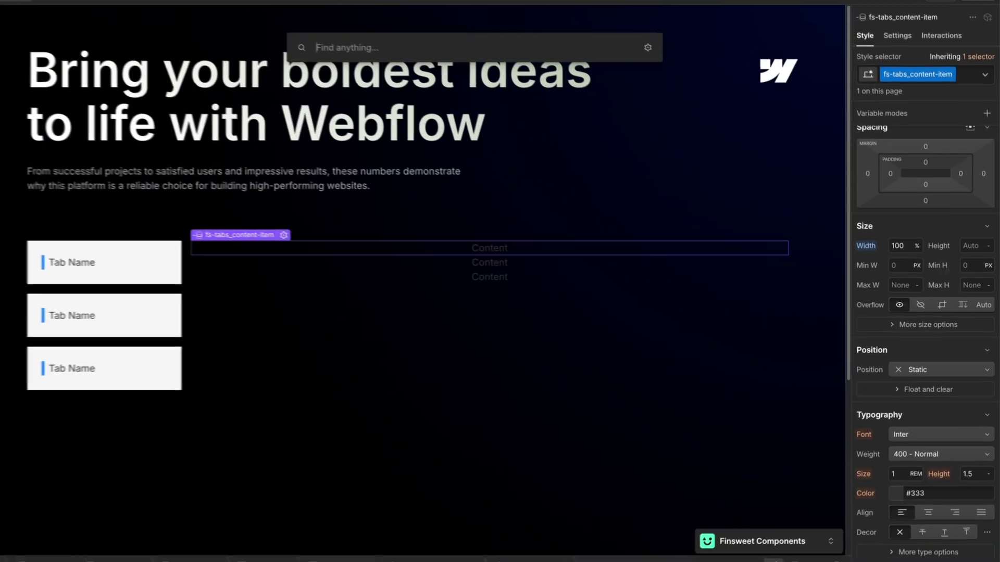
{"action": "type", "text": "ima"}
{"action": "key", "text": "Return"}
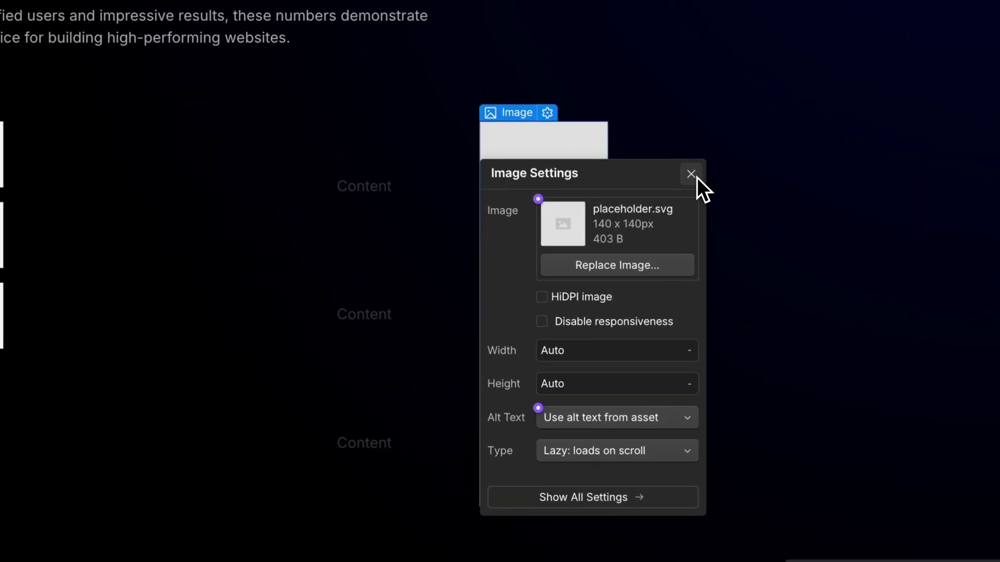
Step: Delete the Content text element from the tab panel
{"action": "left_click", "coordinate": [695, 176]}
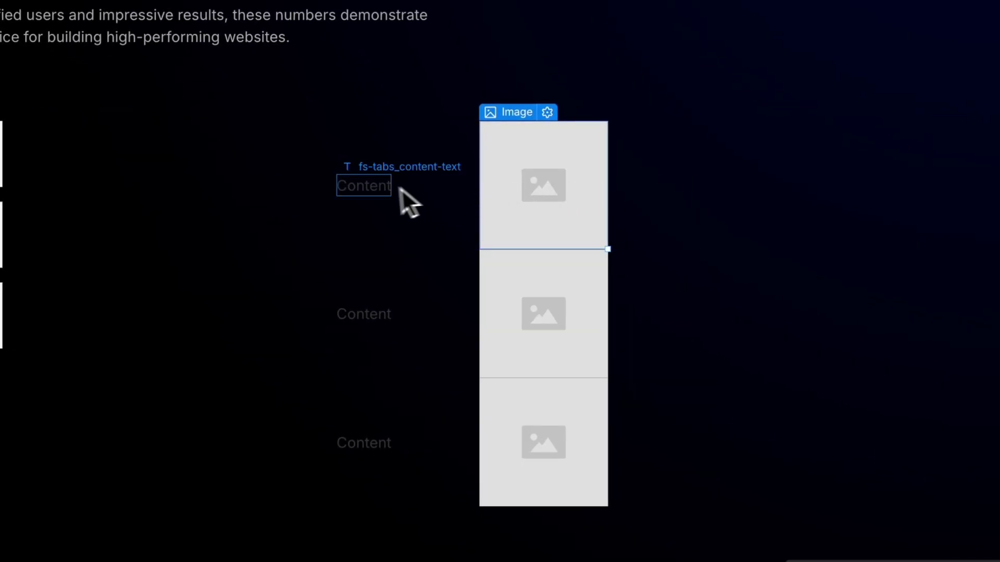
{"action": "left_click", "coordinate": [358, 189]}
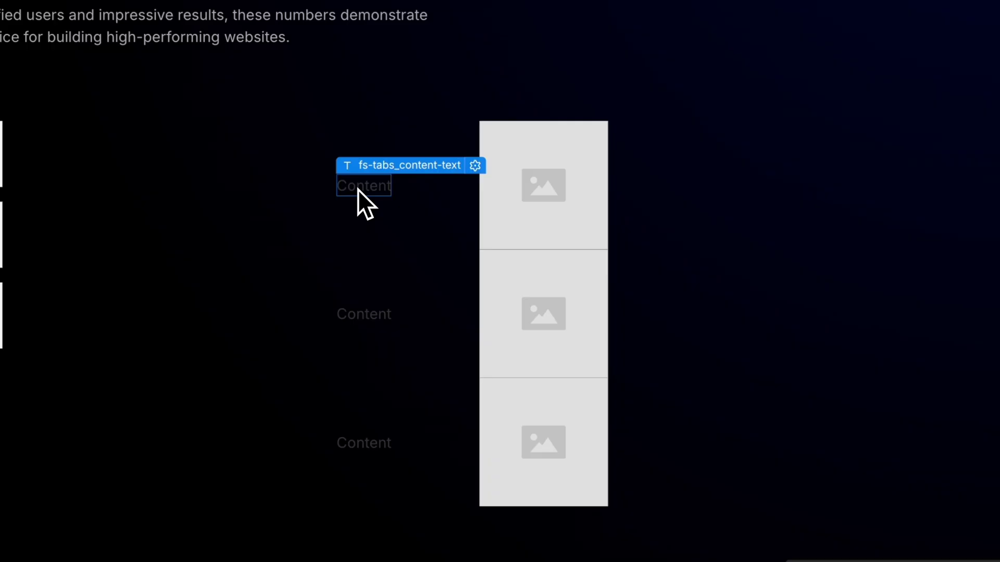
{"action": "key", "text": "Delete"}
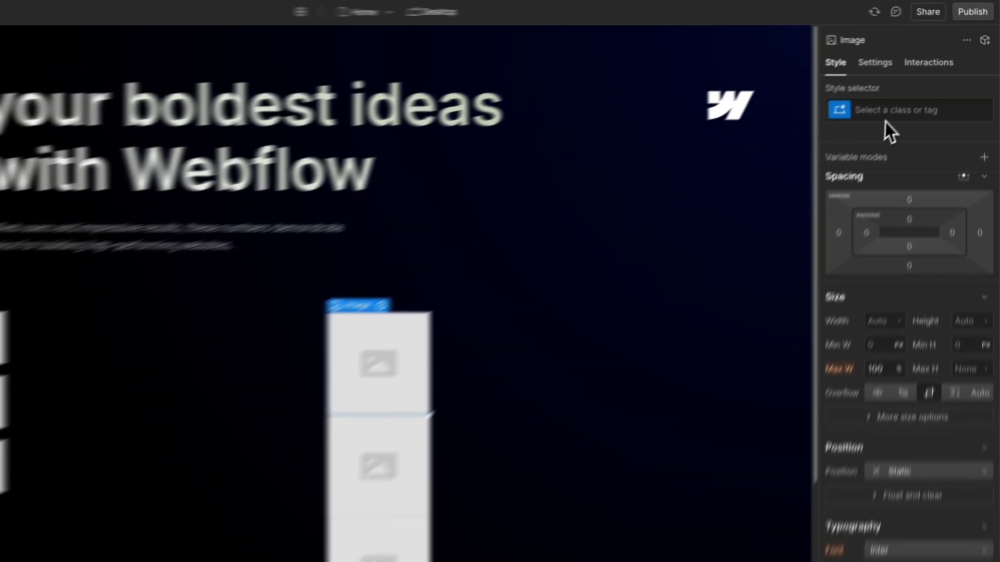
Step: Give the image the class fs-tabs_image with 100% width
{"action": "left_click", "coordinate": [883, 115]}
{"action": "type", "text": "fs-tab"}
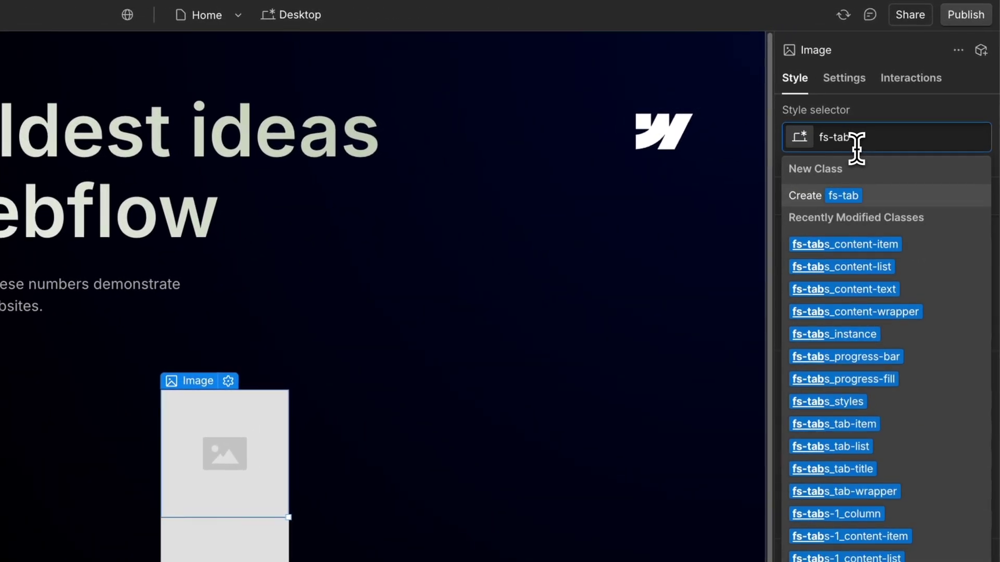
{"action": "type", "text": "s_ima"}
{"action": "key", "text": "Return"}
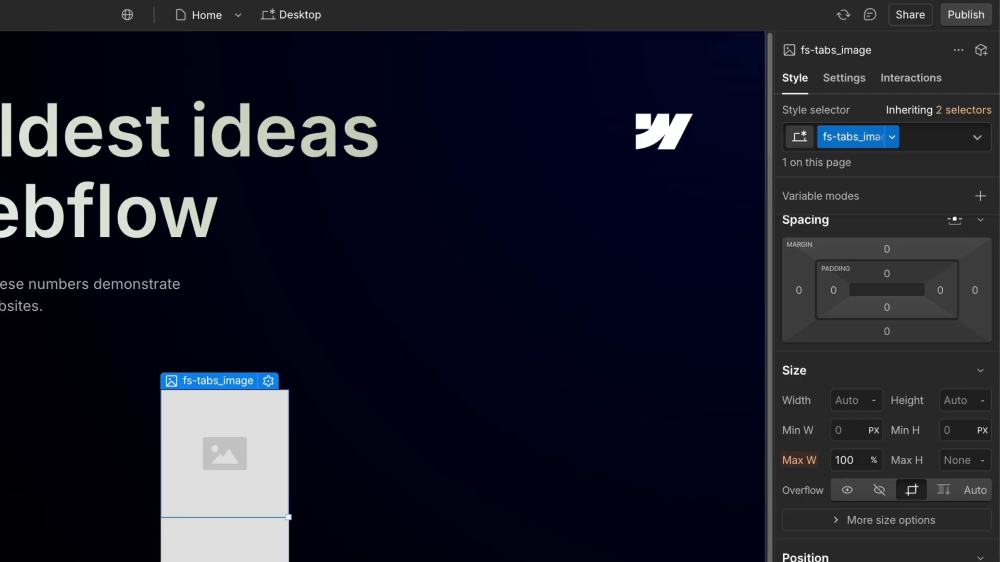
{"action": "left_click", "coordinate": [846, 401]}
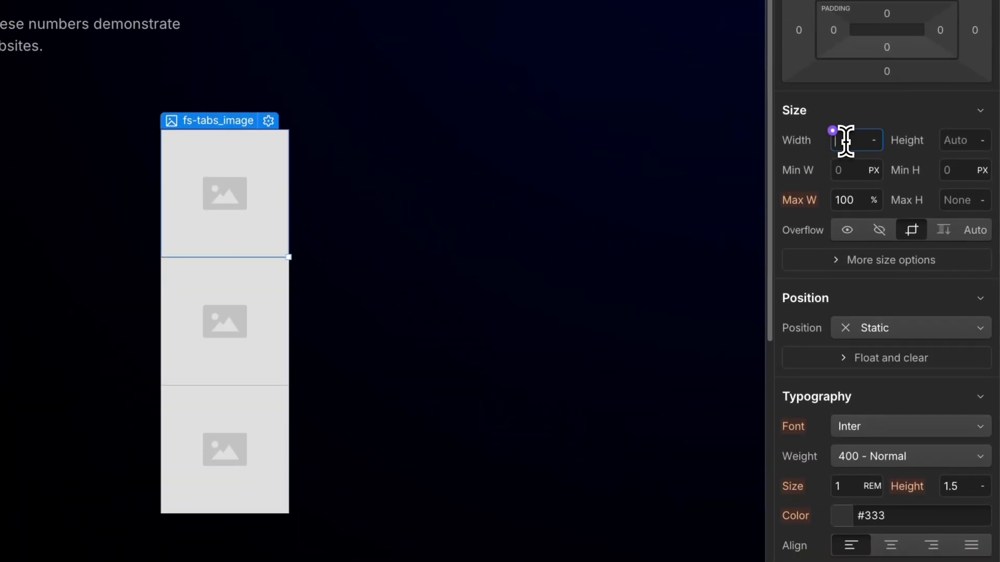
{"action": "type", "text": "100%"}
{"action": "key", "text": "Return"}
Step: Bind the image source to the collection's Image field
{"action": "left_click", "coordinate": [859, 56]}
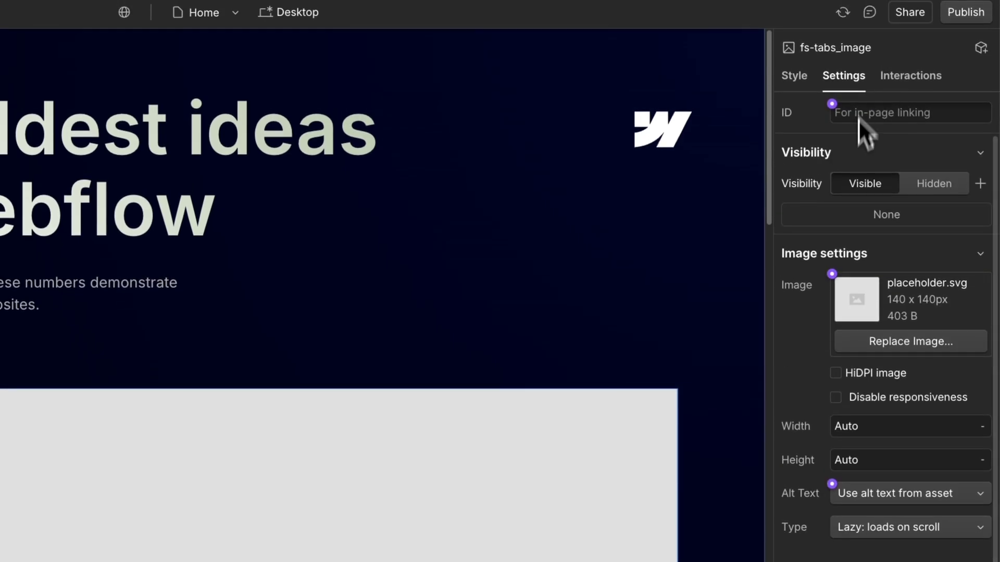
{"action": "left_click", "coordinate": [832, 246]}
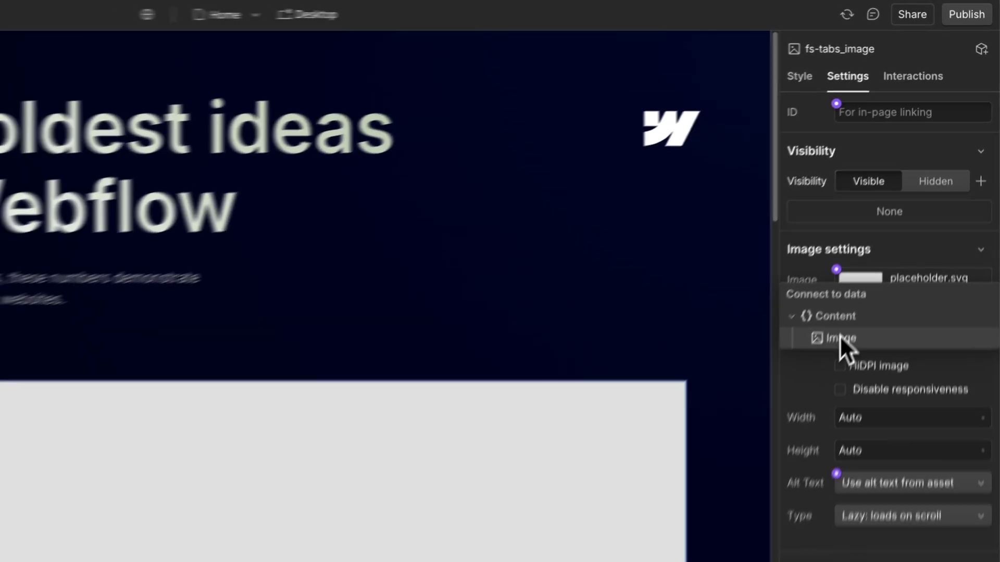
{"action": "left_click", "coordinate": [840, 339]}
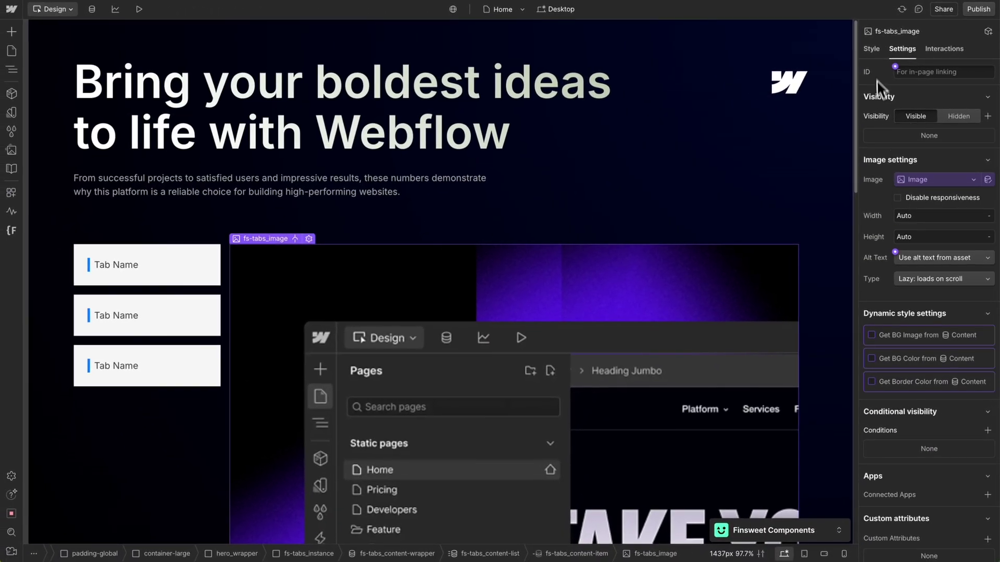
Step: Give the fs-tabs_image class a 1 REM border radius
{"action": "left_click", "coordinate": [878, 51]}
{"action": "scroll", "coordinate": [911, 197], "scroll_direction": "down", "scroll_amount": 5}
{"action": "scroll", "coordinate": [918, 255], "scroll_direction": "down", "scroll_amount": 3}
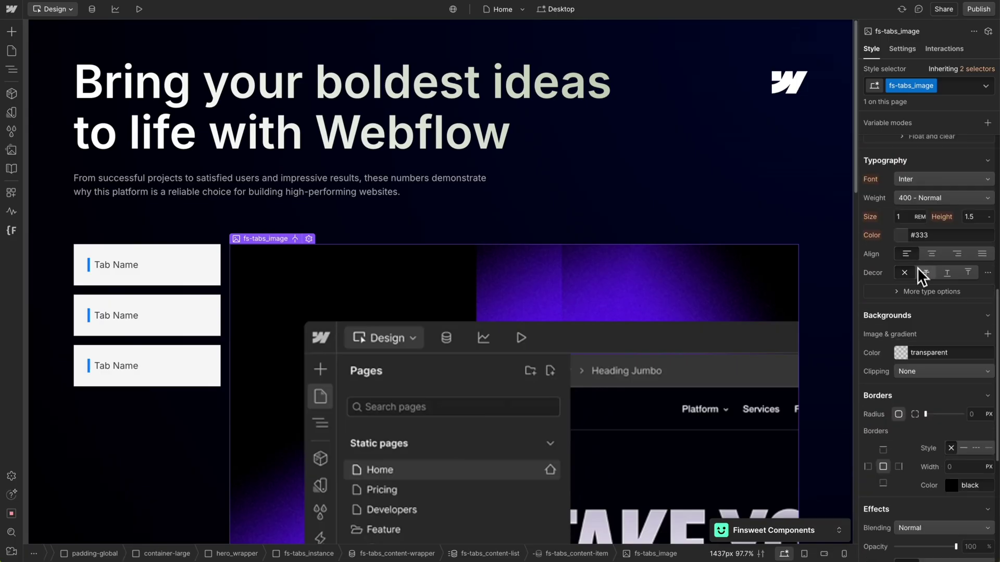
{"action": "type", "text": "1"}
{"action": "key", "text": "Return"}
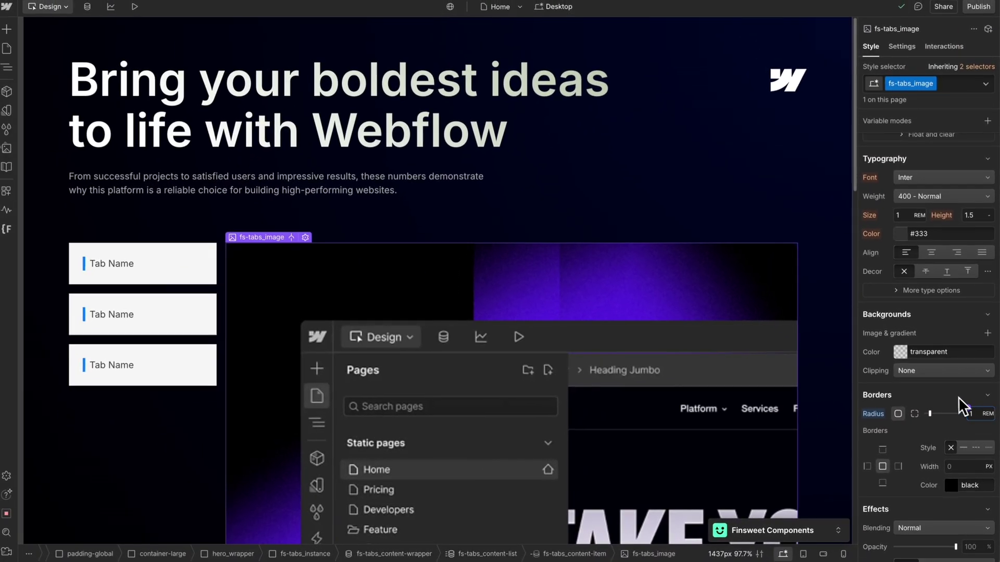
{"action": "scroll", "coordinate": [633, 328], "scroll_direction": "down", "scroll_amount": 3}
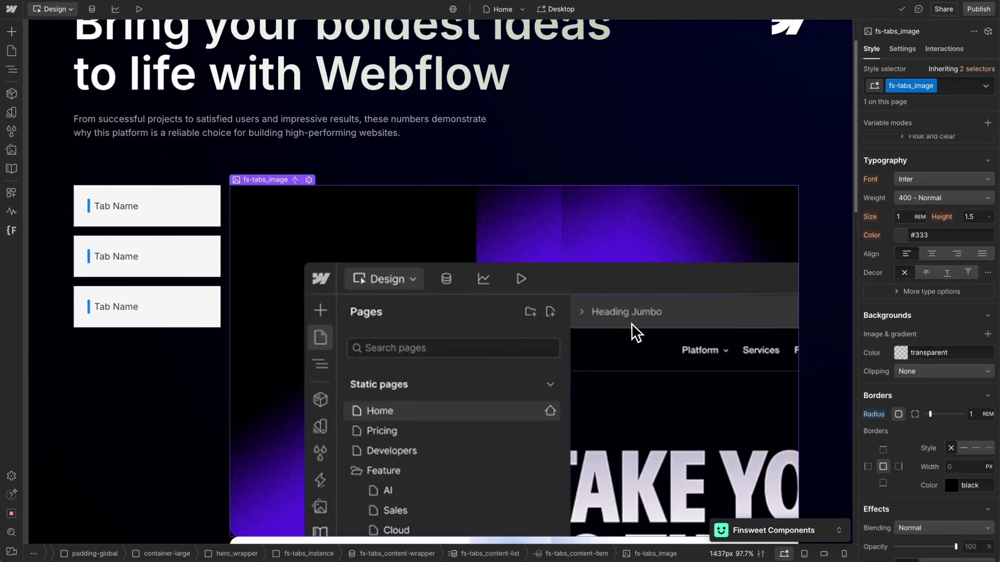
{"action": "scroll", "coordinate": [632, 332], "scroll_direction": "down", "scroll_amount": 5}
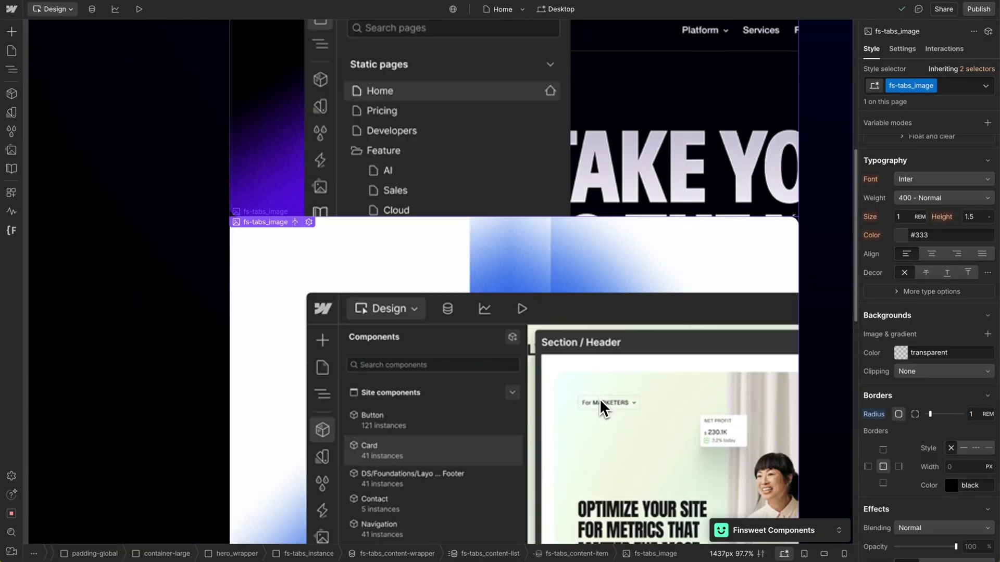
{"action": "scroll", "coordinate": [599, 404], "scroll_direction": "down", "scroll_amount": 2}
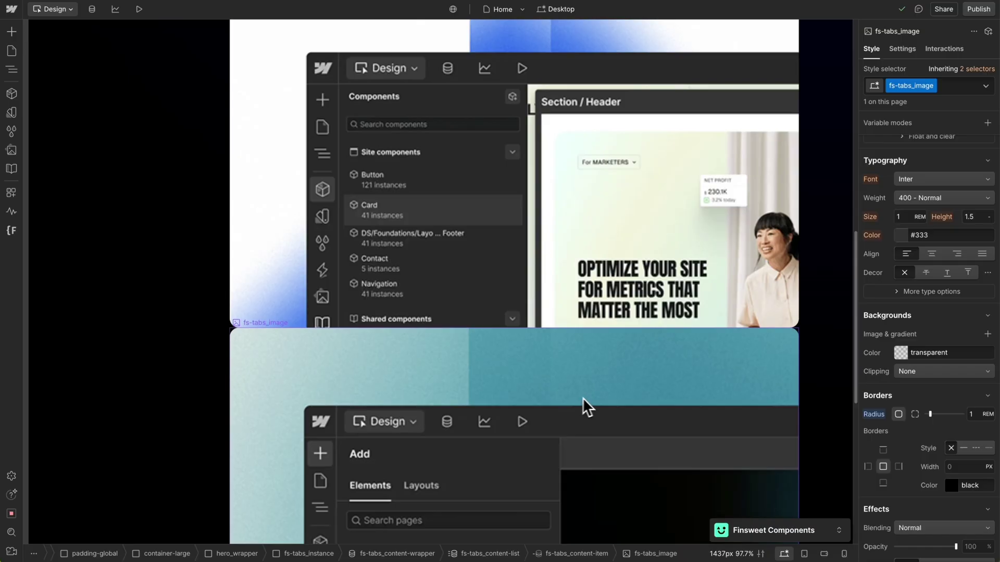
{"action": "scroll", "coordinate": [581, 398], "scroll_direction": "up", "scroll_amount": 10}
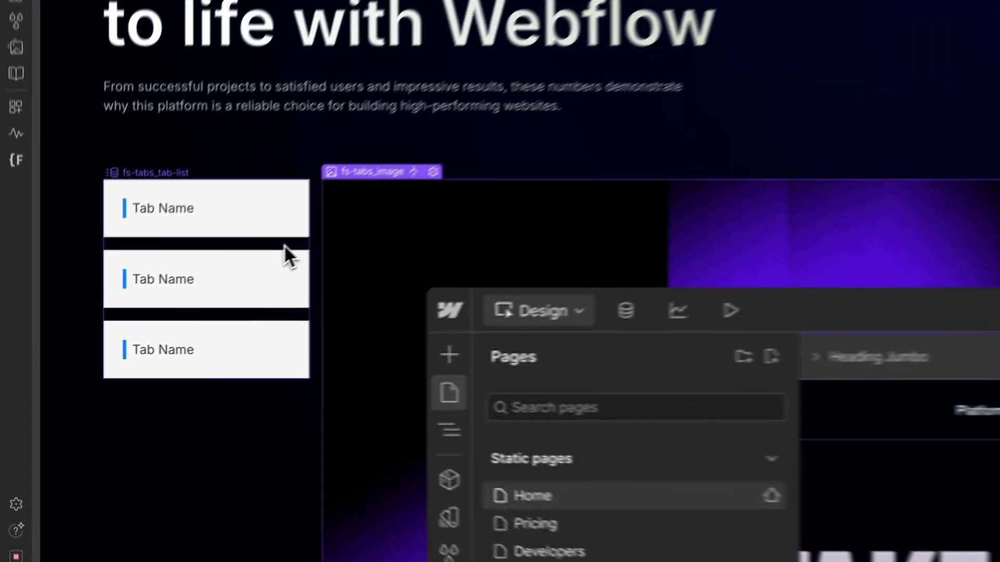
Step: Remove fs-tabs_tab-list's 16 REM minimum width and set its width to 24 rem
{"action": "left_click", "coordinate": [267, 243]}
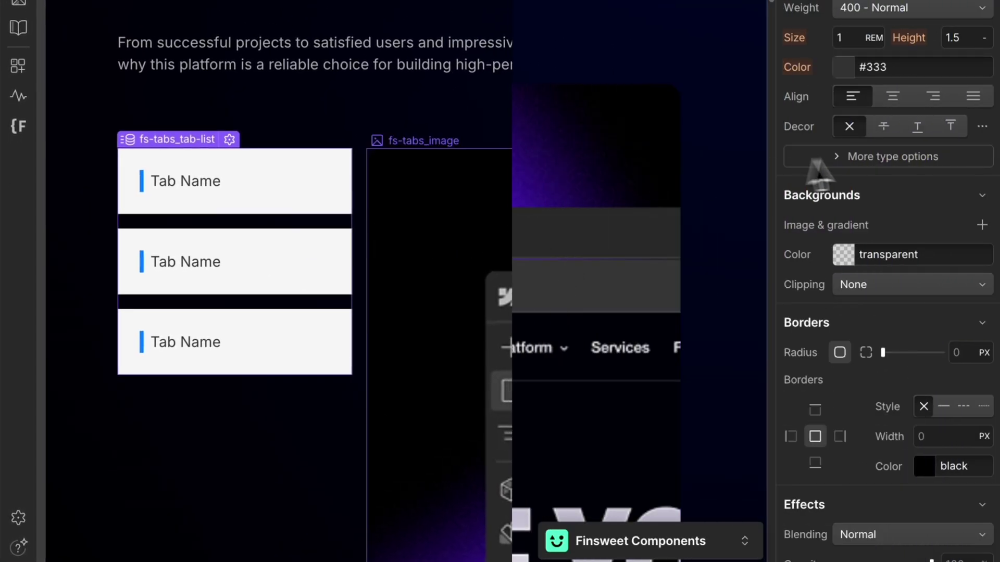
{"action": "scroll", "coordinate": [893, 156], "scroll_direction": "up", "scroll_amount": 8}
{"action": "left_click", "coordinate": [806, 114]}
{"action": "left_click", "coordinate": [816, 137]}
{"action": "left_click", "coordinate": [850, 82]}
{"action": "type", "text": "24rem"}
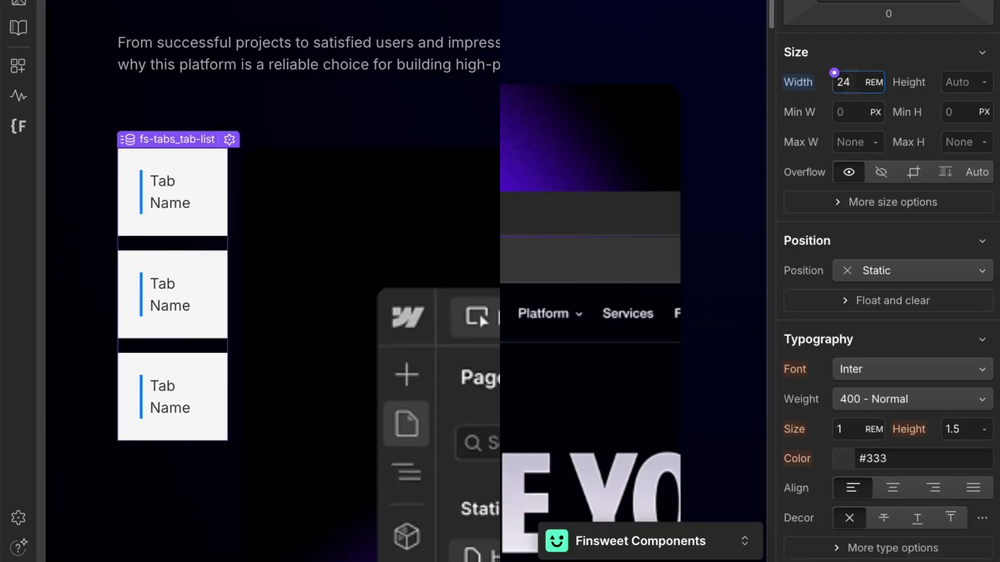
{"action": "key", "text": "Return"}
{"action": "scroll", "coordinate": [856, 188], "scroll_direction": "down", "scroll_amount": 1}
{"action": "scroll", "coordinate": [857, 199], "scroll_direction": "up", "scroll_amount": 2}
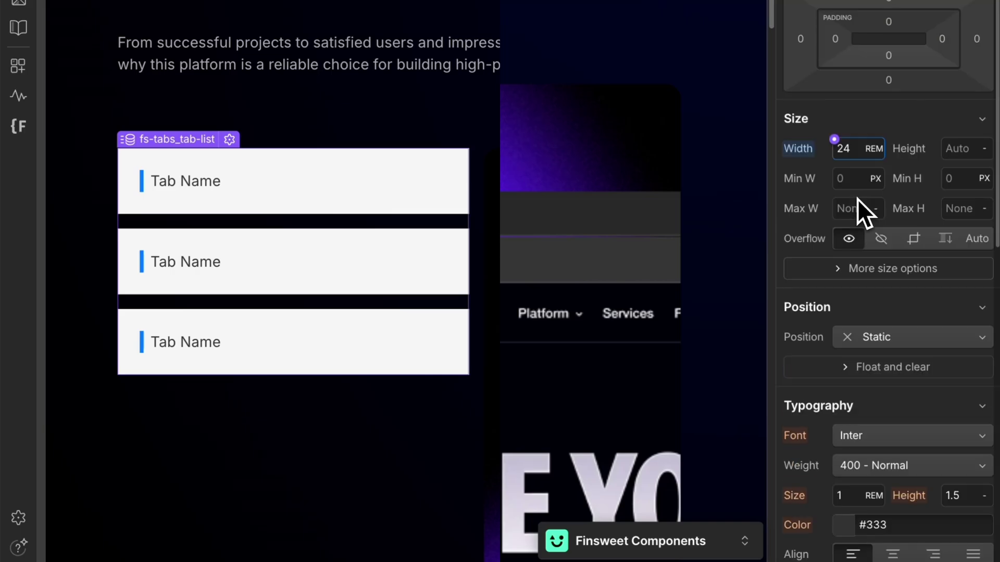
Step: Remove the tab items' whitesmoke background and give them a solid 1 px Dark Gray border
{"action": "left_click", "coordinate": [355, 186]}
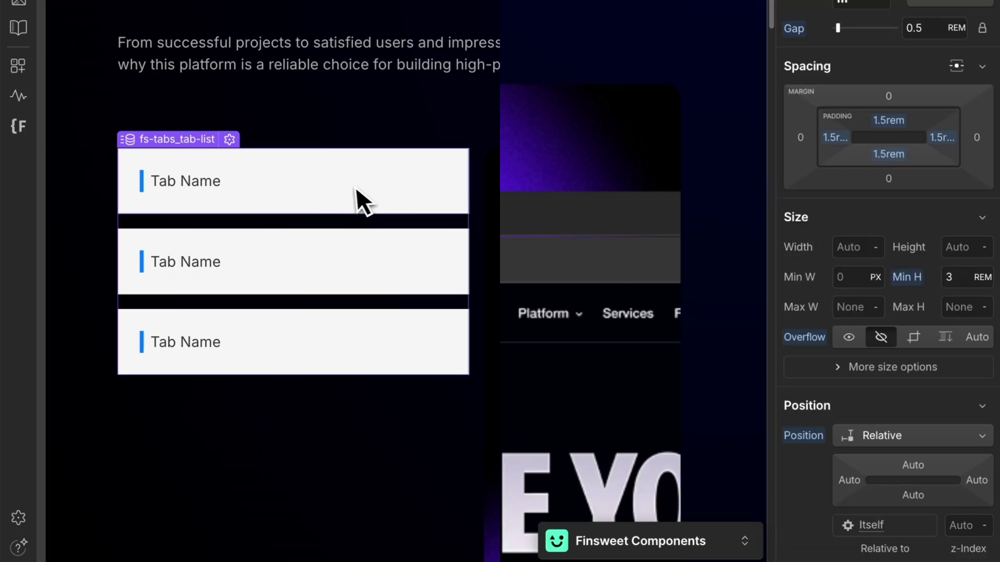
{"action": "scroll", "coordinate": [849, 183], "scroll_direction": "down", "scroll_amount": 8}
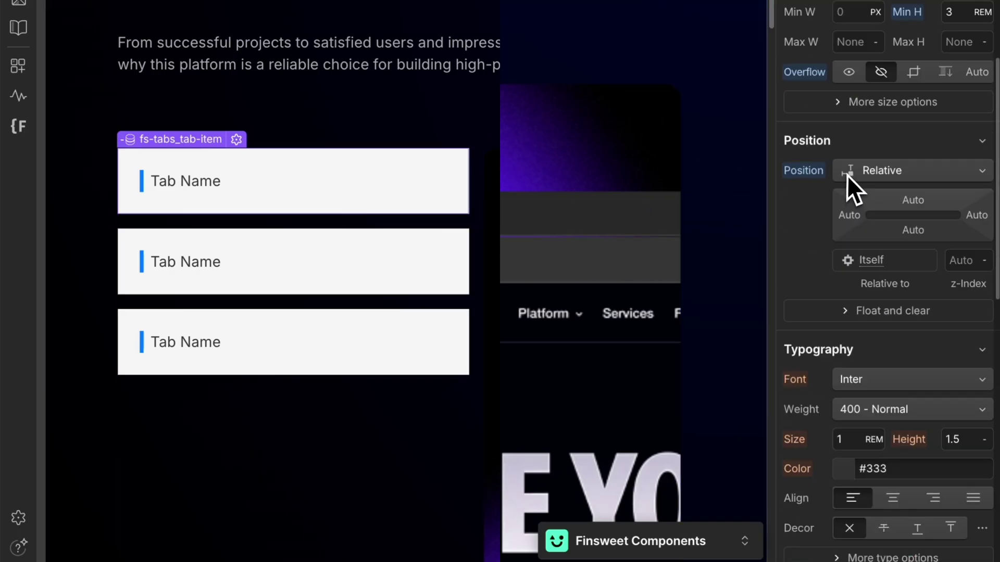
{"action": "scroll", "coordinate": [848, 177], "scroll_direction": "down", "scroll_amount": 2}
{"action": "left_click", "coordinate": [805, 401]}
{"action": "left_click", "coordinate": [815, 426]}
{"action": "scroll", "coordinate": [886, 364], "scroll_direction": "down", "scroll_amount": 3}
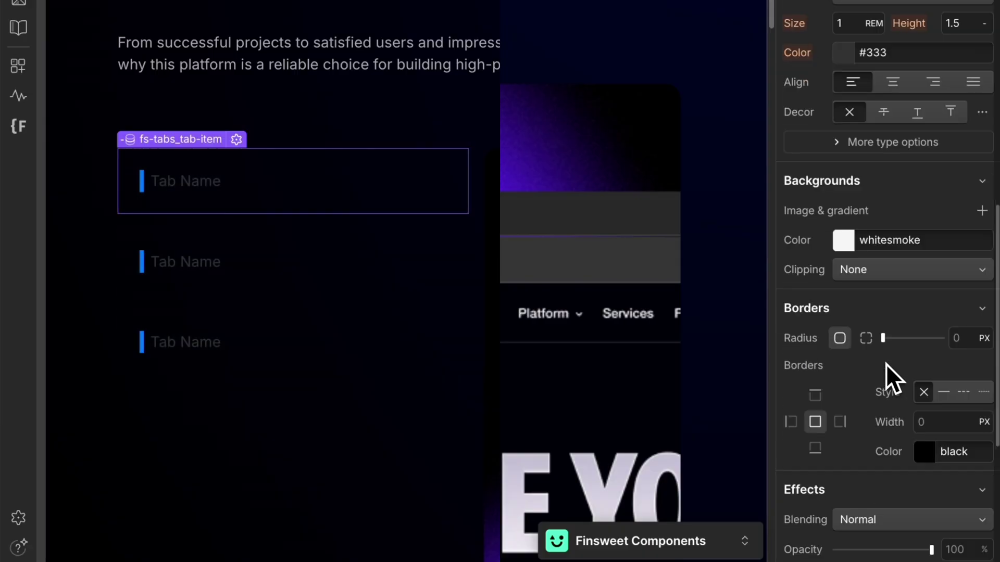
{"action": "left_click", "coordinate": [944, 393]}
{"action": "left_click", "coordinate": [915, 443]}
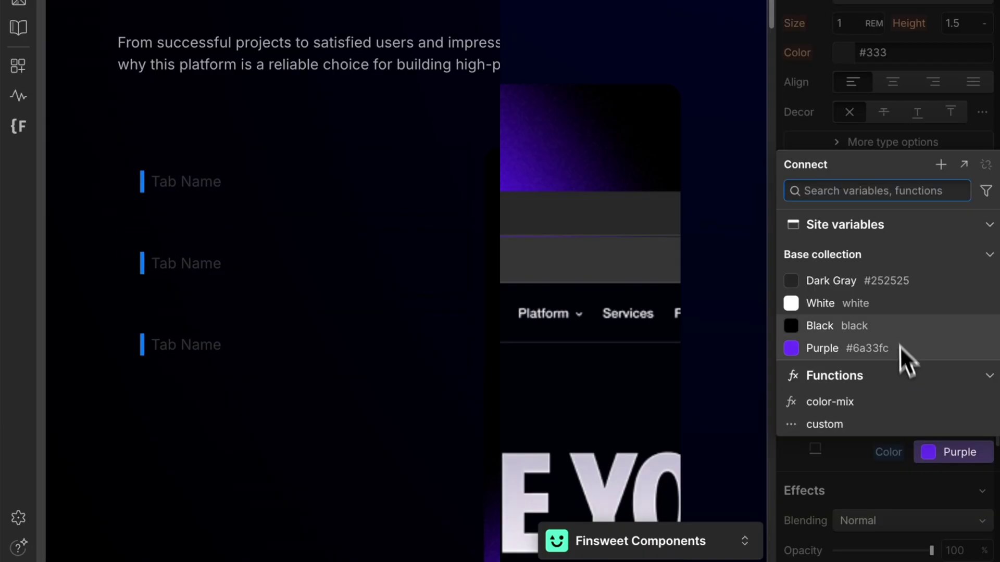
{"action": "left_click", "coordinate": [892, 289]}
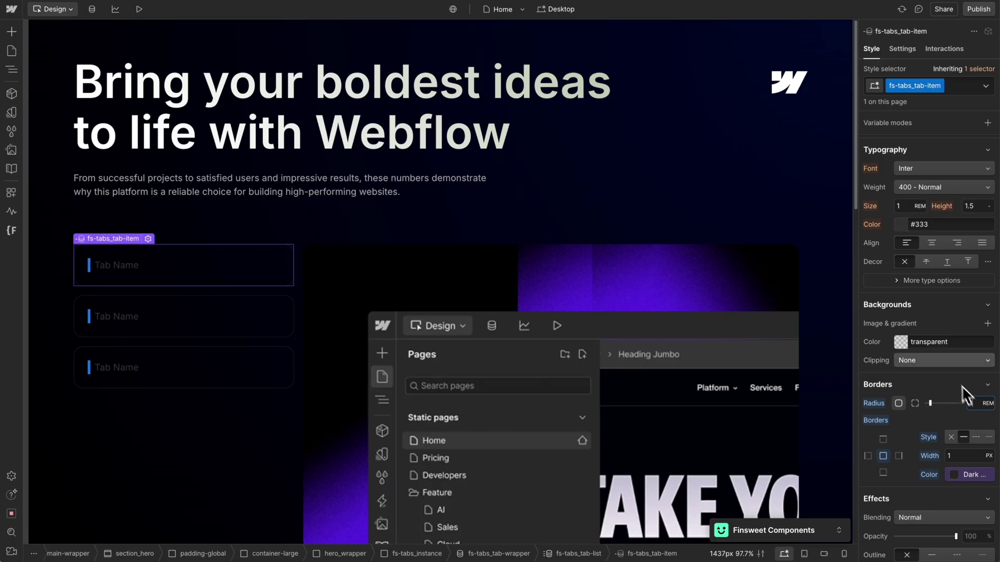
Step: Make the tab item text White and set a 1.5 rem gap
{"action": "scroll", "coordinate": [953, 372], "scroll_direction": "up", "scroll_amount": 3}
{"action": "left_click", "coordinate": [901, 345]}
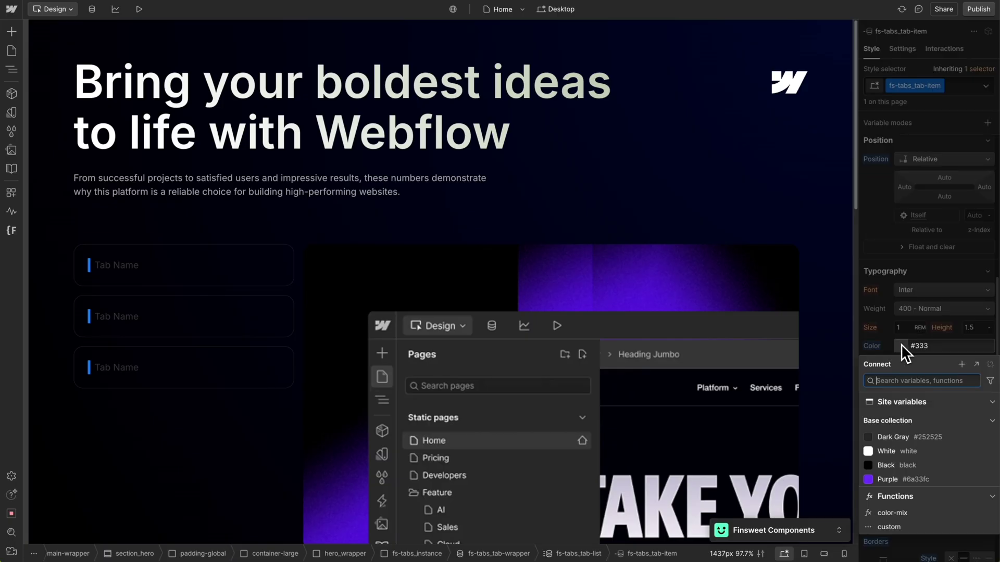
{"action": "left_click", "coordinate": [898, 450]}
{"action": "scroll", "coordinate": [910, 423], "scroll_direction": "up", "scroll_amount": 9}
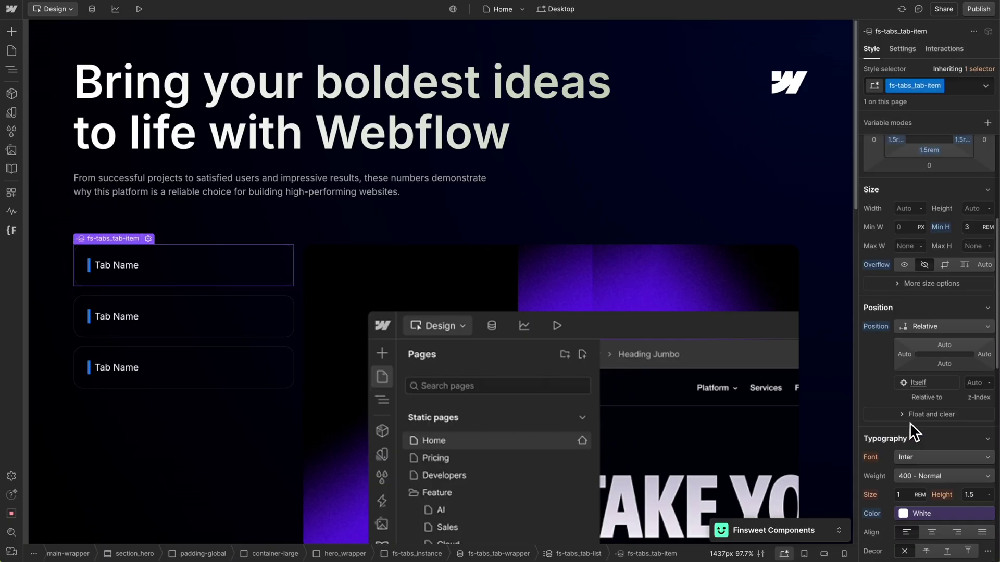
{"action": "left_click", "coordinate": [956, 258]}
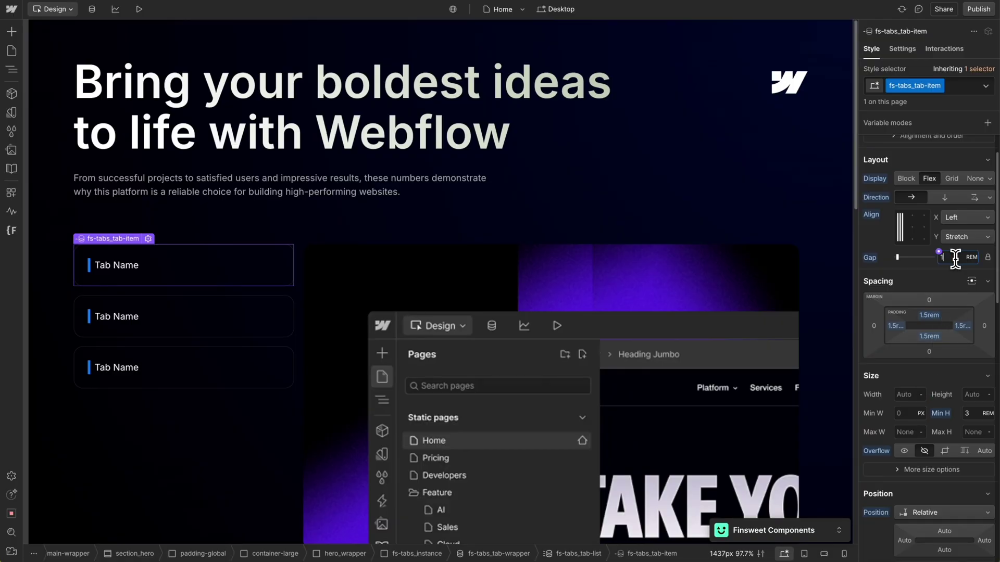
{"action": "type", "text": "1.5"}
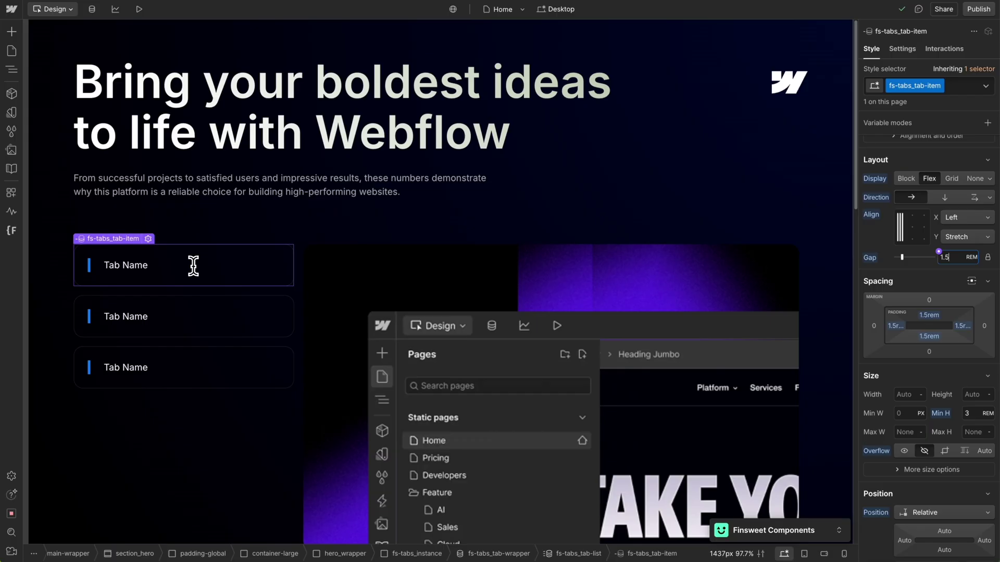
Step: Insert a Div Block into each tab item and give it the class fs-tabs_column
{"action": "key", "text": "ctrl+e"}
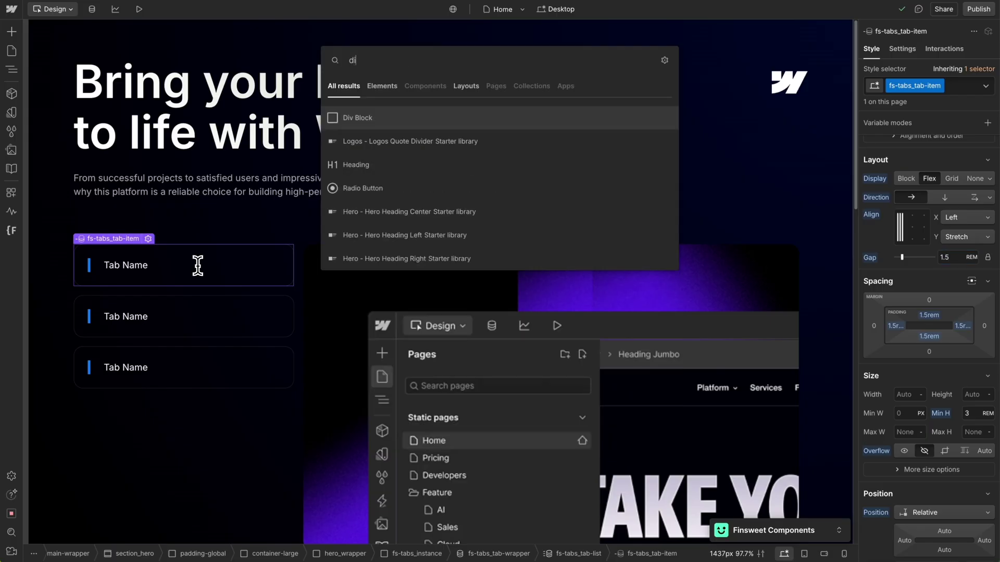
{"action": "type", "text": "div"}
{"action": "key", "text": "Return"}
{"action": "left_click", "coordinate": [918, 85]}
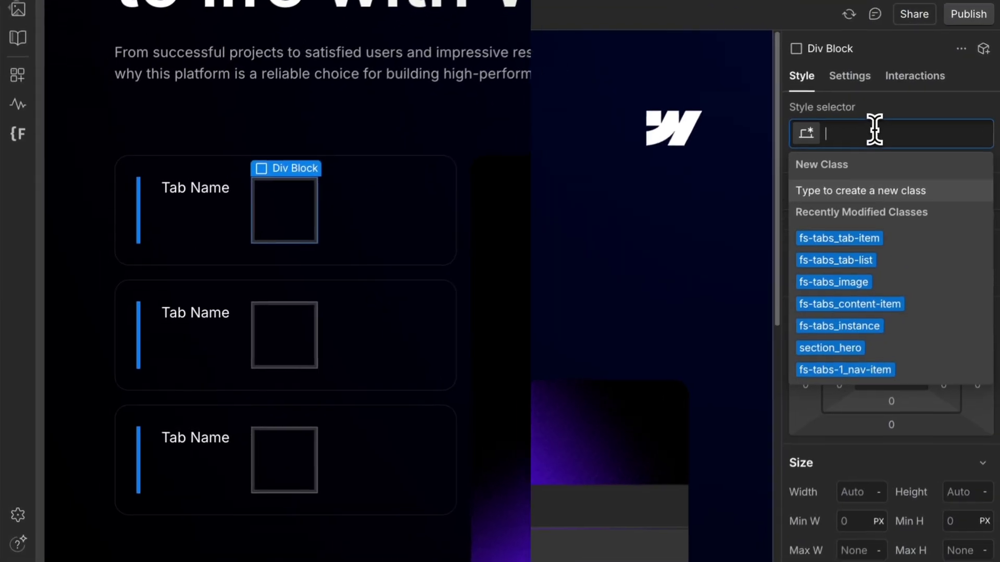
{"action": "type", "text": "fs-tabs_column"}
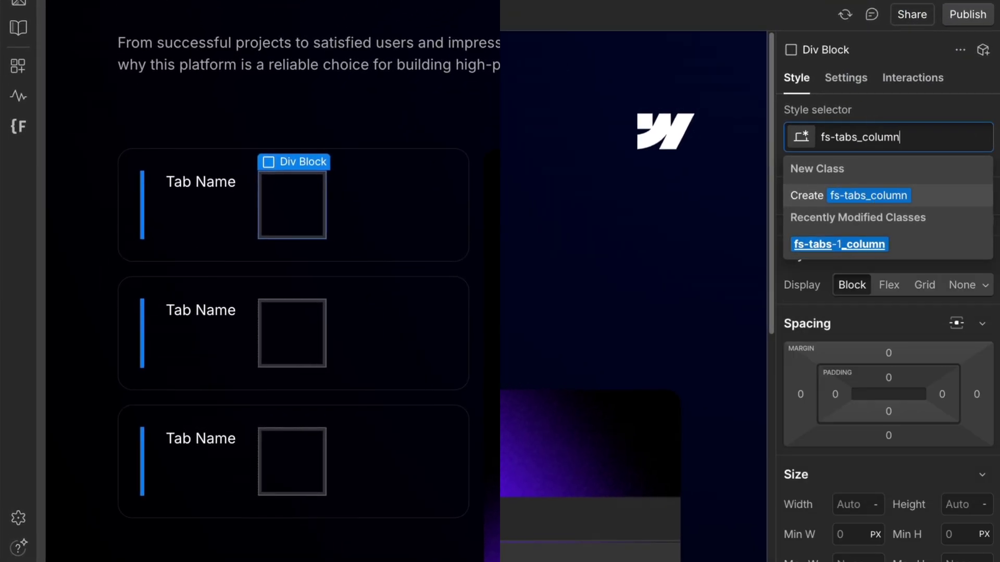
{"action": "key", "text": "Return"}
Step: Make fs-tabs_column a vertical, top-left flex stack with 1.5rem gap, then move Tab Name into it
{"action": "left_click", "coordinate": [889, 284]}
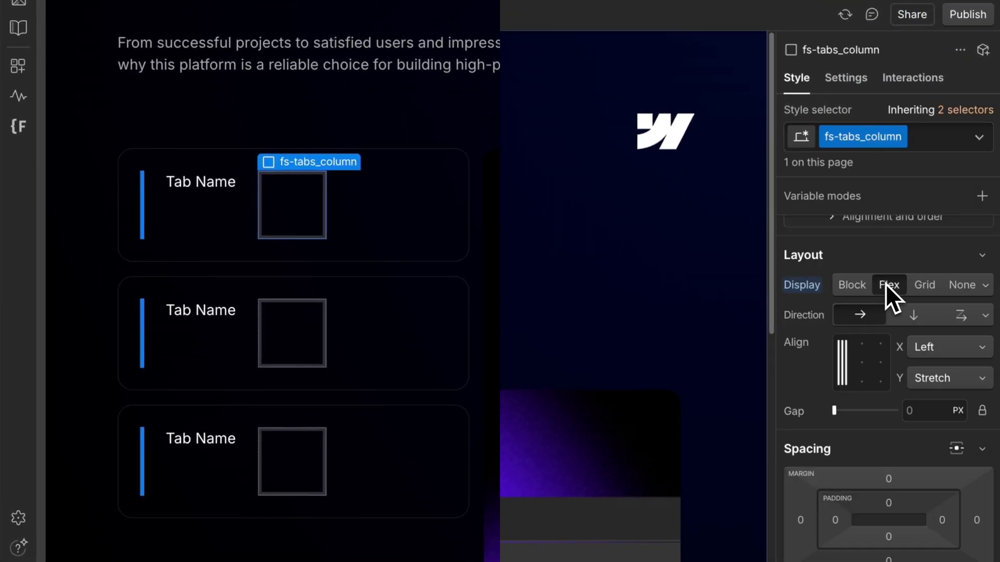
{"action": "left_click", "coordinate": [914, 316]}
{"action": "left_click", "coordinate": [842, 345]}
{"action": "left_click", "coordinate": [920, 411]}
{"action": "type", "text": "1.5"}
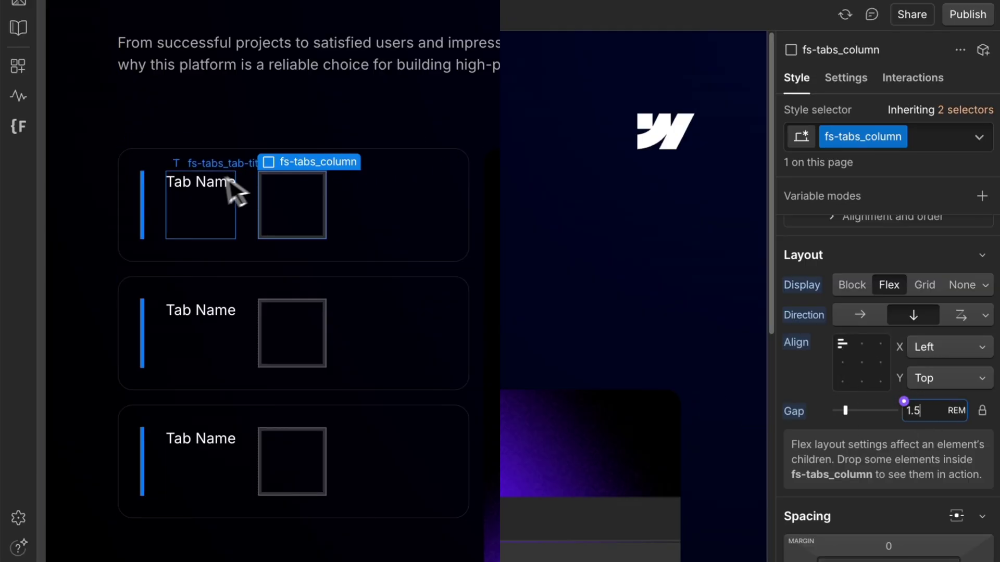
{"action": "left_click", "coordinate": [205, 184]}
{"action": "left_click_drag", "start_coordinate": [199, 185], "coordinate": [265, 192]}
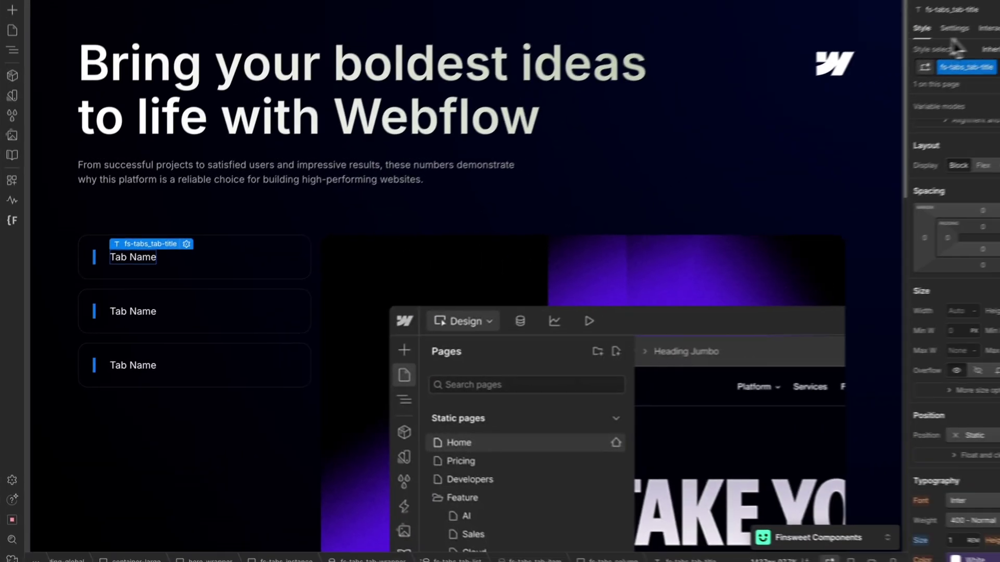
Step: Bind the tab title text to the collection's Name field and set its weight to 600 Semi Bold
{"action": "left_click", "coordinate": [907, 48]}
{"action": "left_click", "coordinate": [900, 172]}
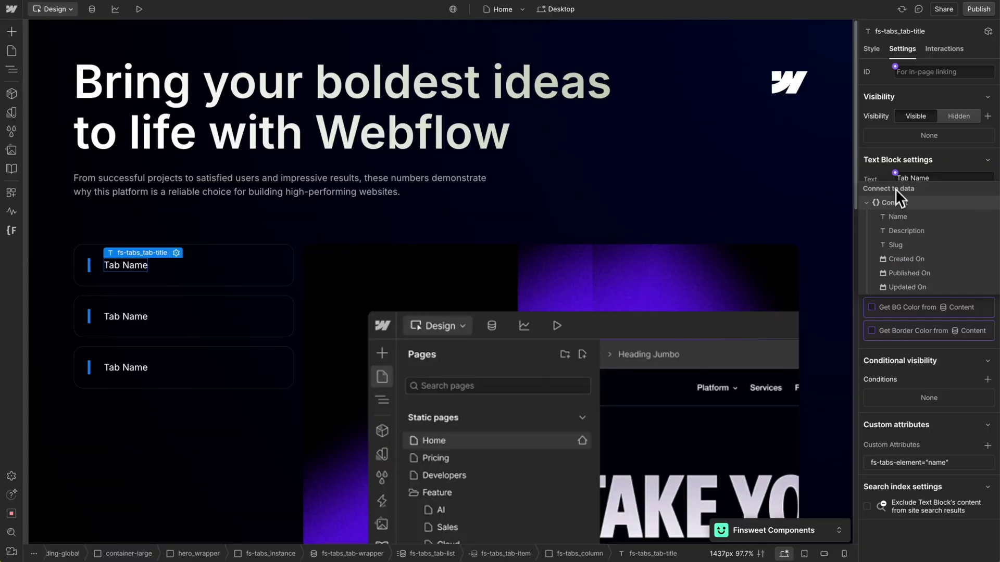
{"action": "left_click", "coordinate": [897, 216]}
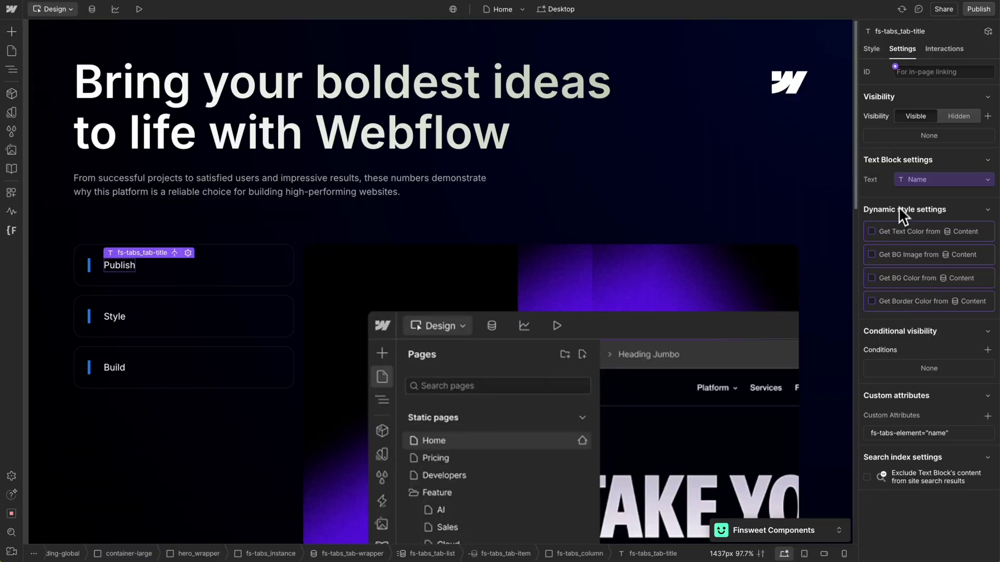
{"action": "left_click", "coordinate": [871, 48]}
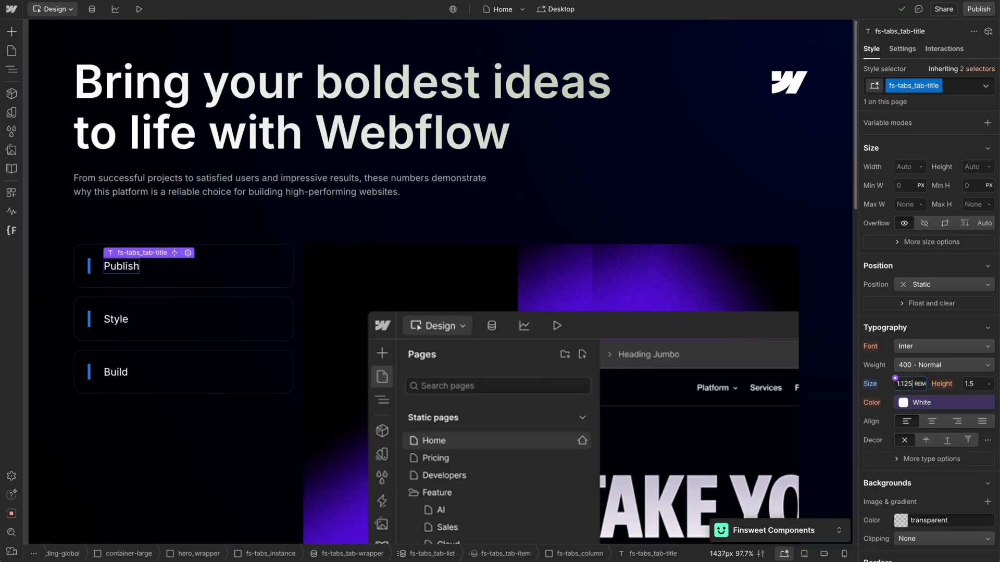
{"action": "left_click", "coordinate": [921, 367]}
{"action": "left_click", "coordinate": [927, 393]}
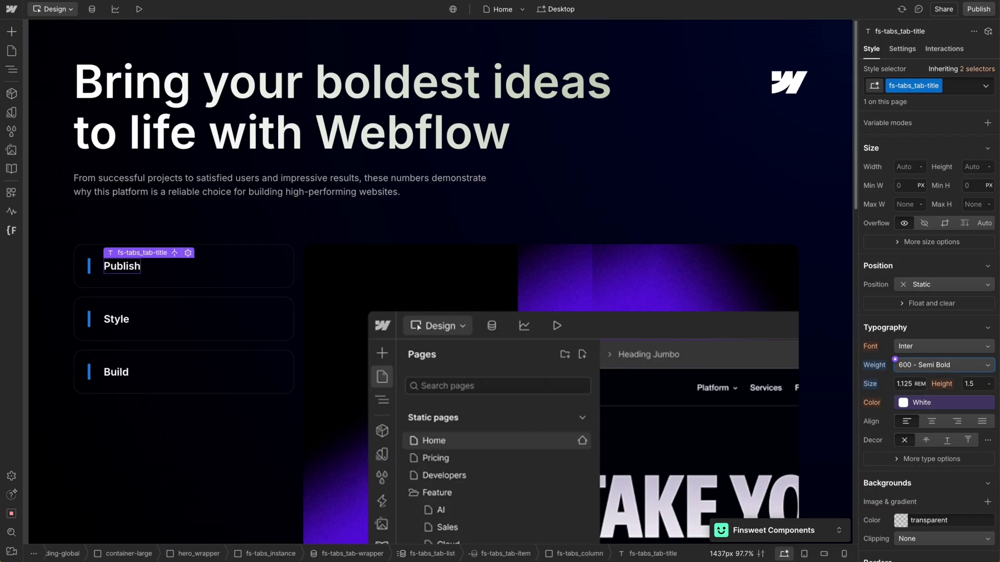
Step: Add a Paragraph under the tab title with its text bound to the Description field
{"action": "key", "text": "ctrl+k"}
{"action": "type", "text": "para"}
{"action": "key", "text": "Return"}
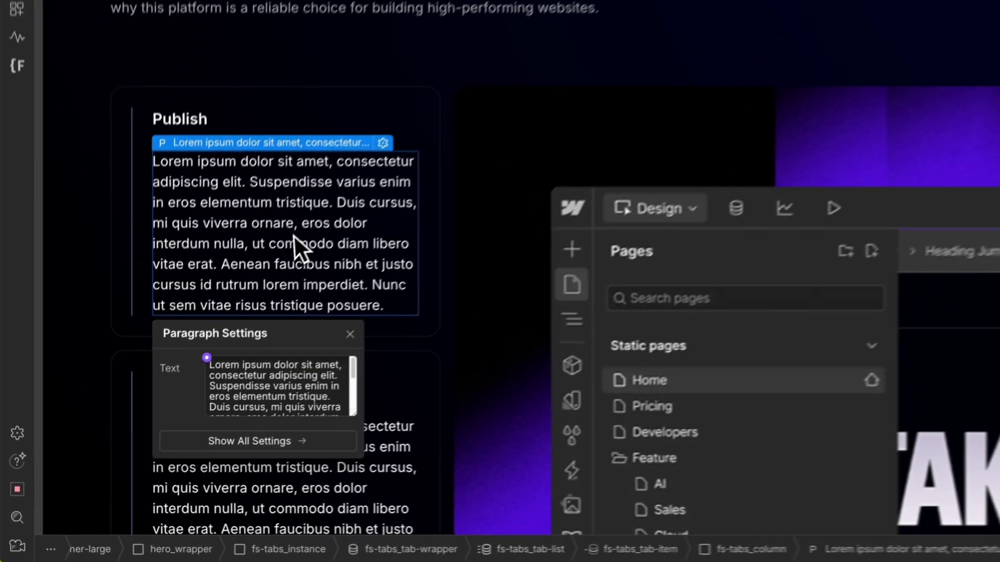
{"action": "left_click", "coordinate": [207, 357]}
{"action": "left_click", "coordinate": [242, 435]}
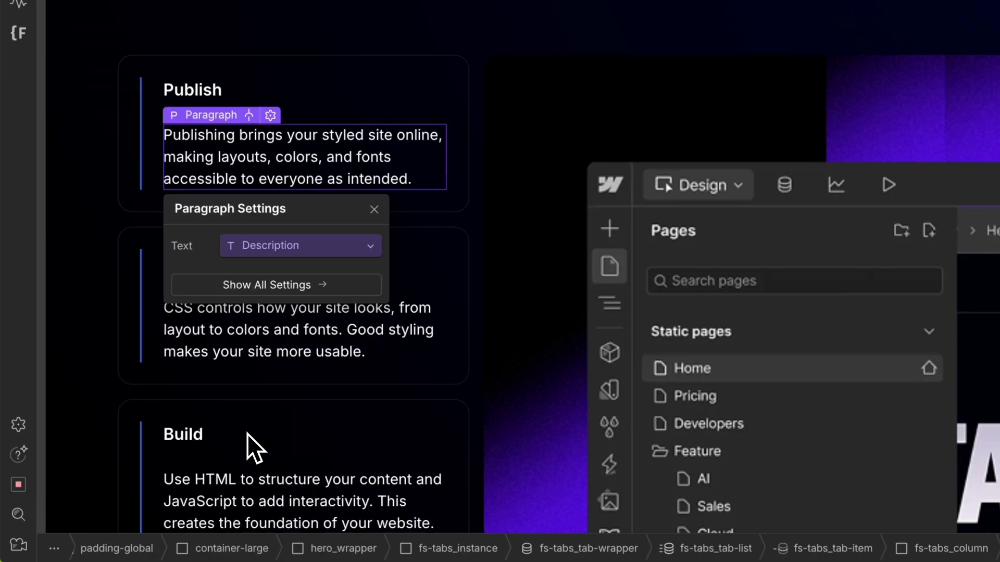
{"action": "left_click", "coordinate": [373, 210]}
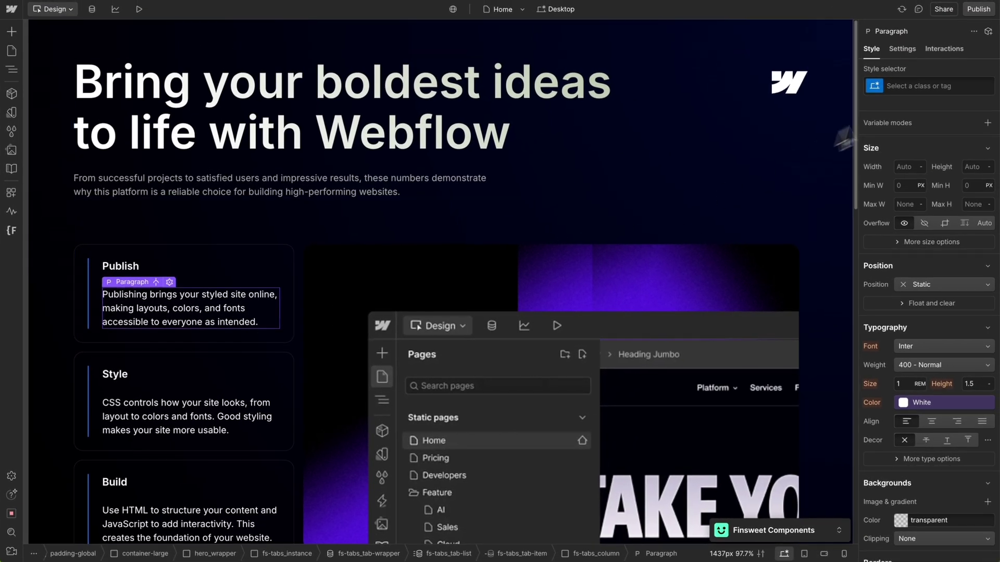
Step: Give the paragraph the class fs-tabs_description and set its opacity to 70%
{"action": "left_click", "coordinate": [920, 86]}
{"action": "type", "text": "fs-tabs"}
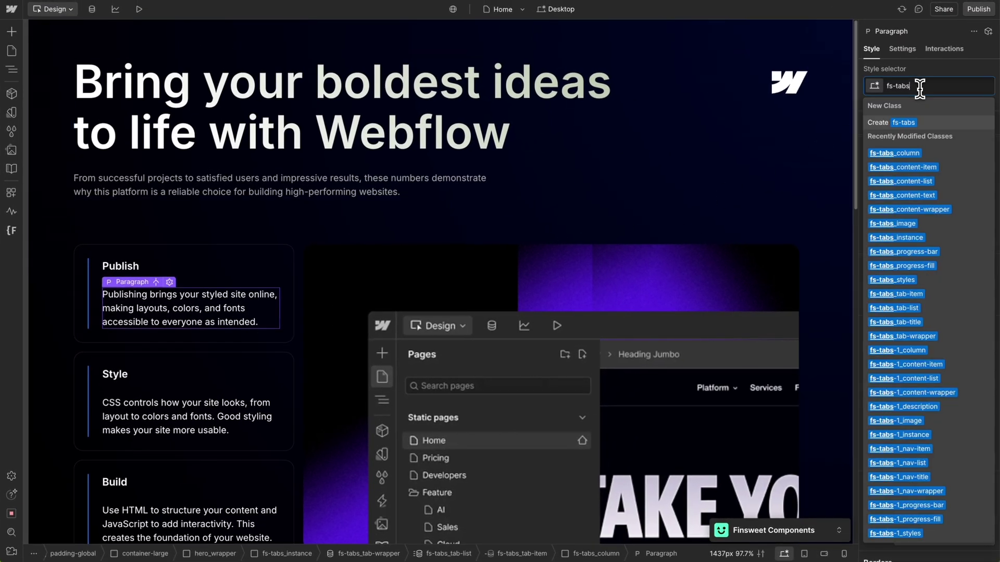
{"action": "type", "text": "_descripti"}
{"action": "key", "text": "Return"}
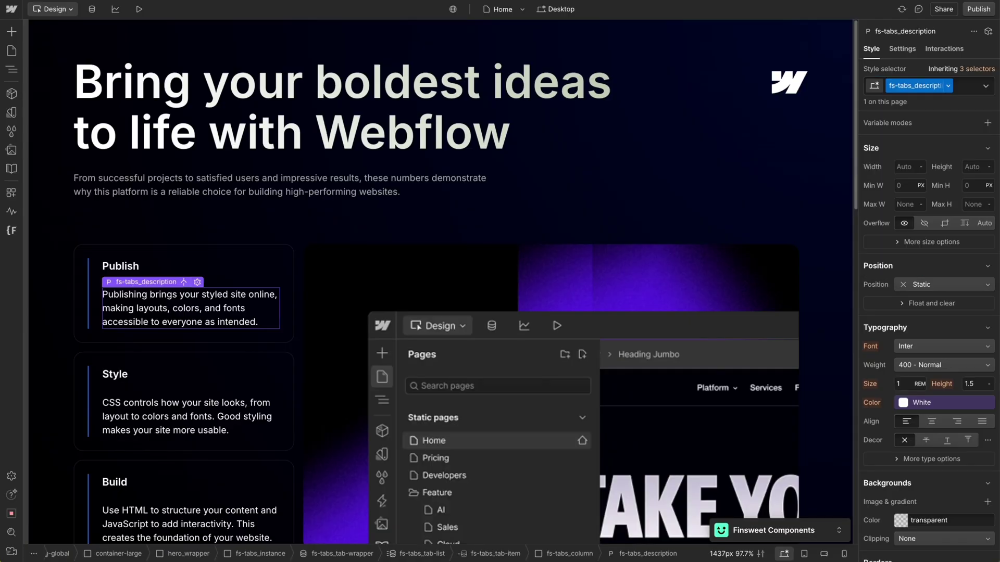
{"action": "scroll", "coordinate": [911, 134], "scroll_direction": "down", "scroll_amount": 8}
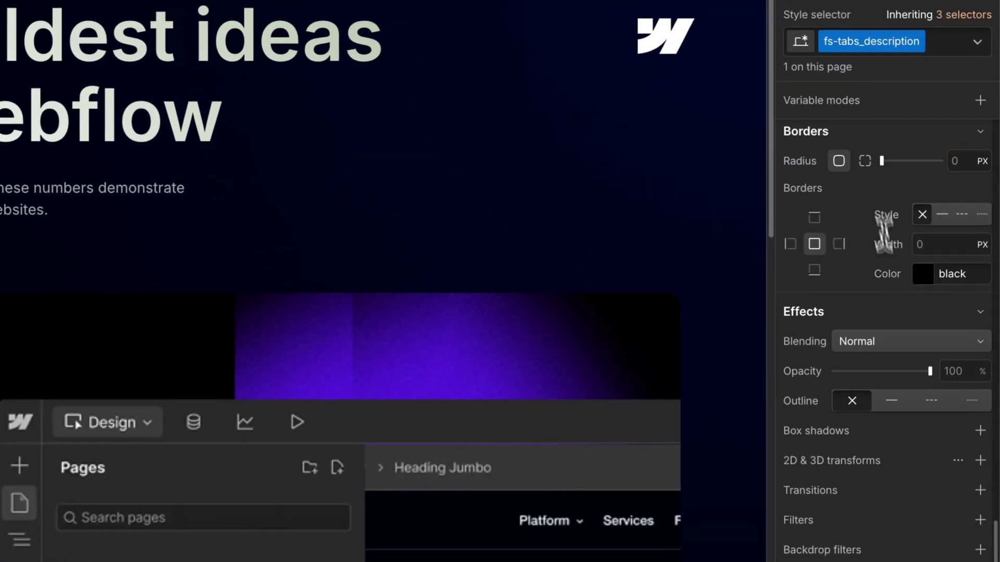
{"action": "left_click", "coordinate": [951, 373]}
{"action": "type", "text": "70"}
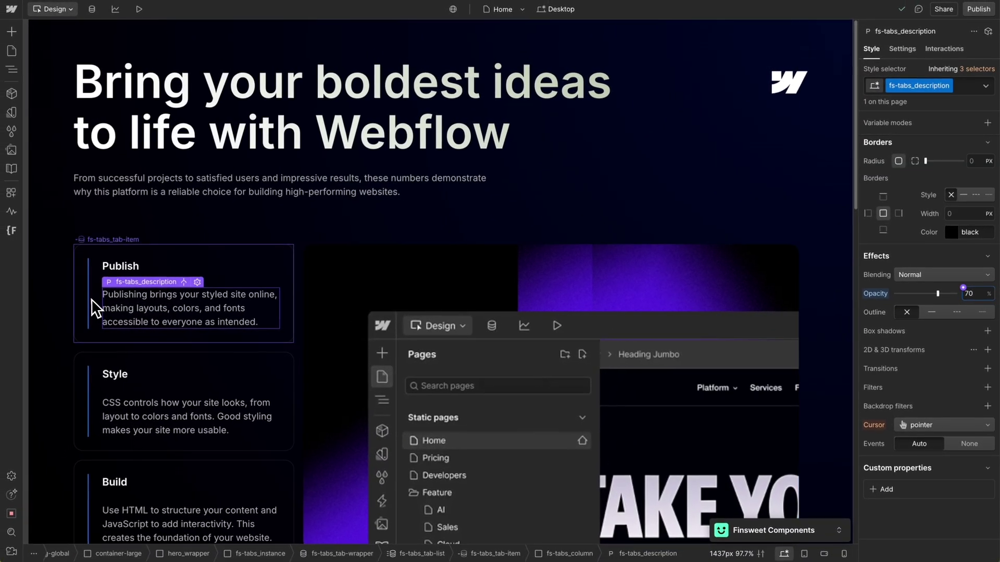
Step: Set the fs-tabs_progress-fill background to the Purple colour variable
{"action": "left_click", "coordinate": [90, 299]}
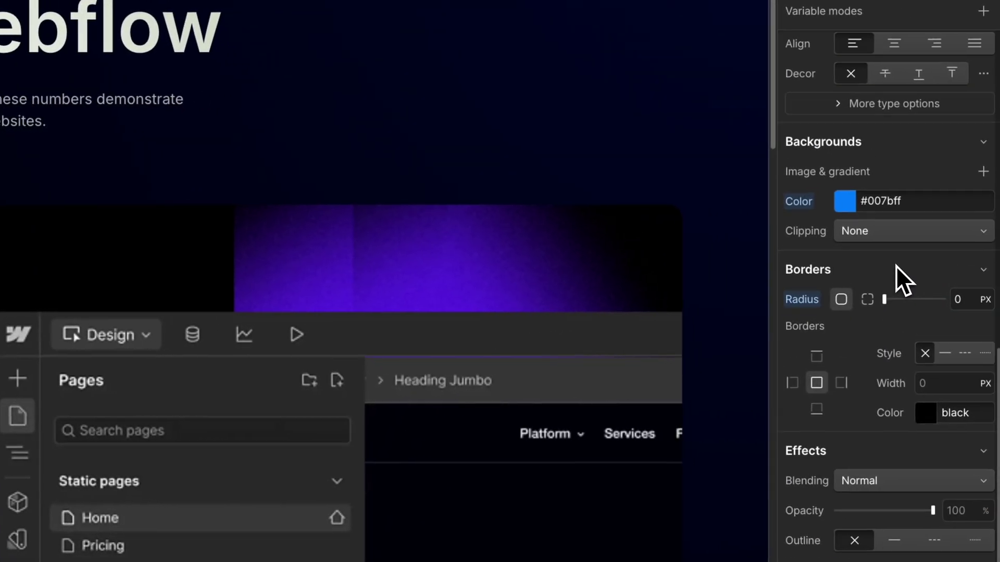
{"action": "left_click", "coordinate": [840, 200]}
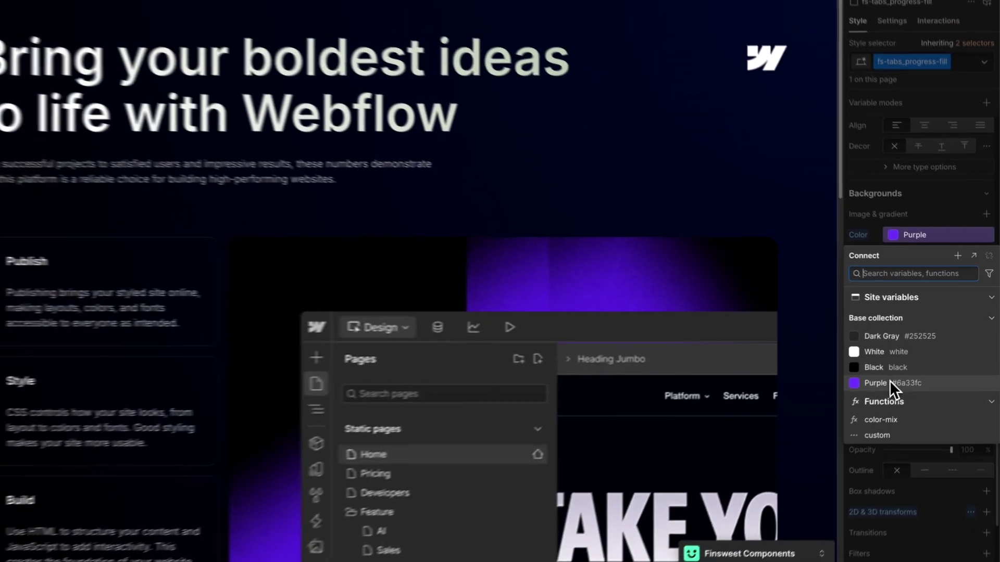
{"action": "left_click", "coordinate": [844, 415]}
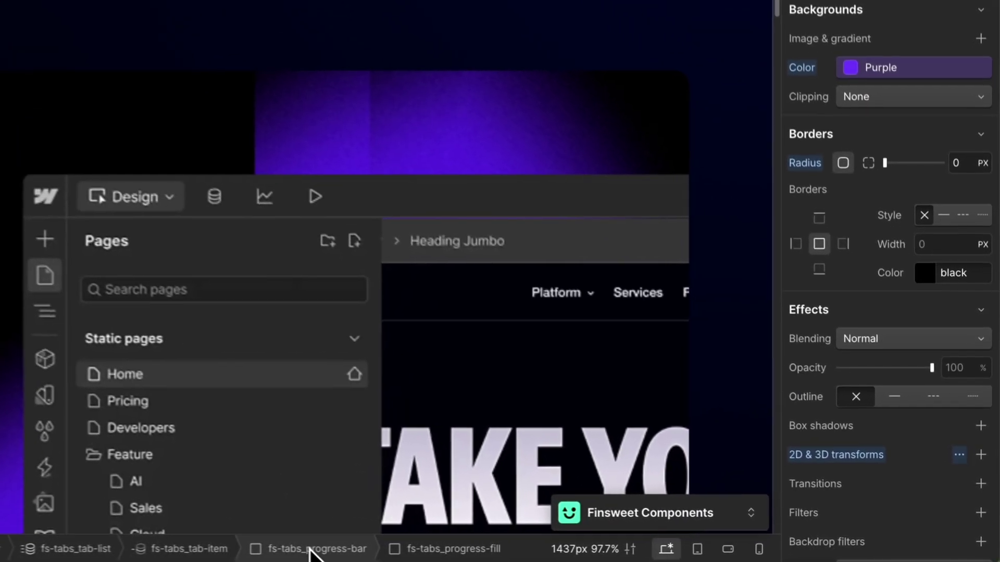
Step: Give the fs-tabs_progress-bar track a #808080 grey background at 50% alpha
{"action": "left_click", "coordinate": [312, 549]}
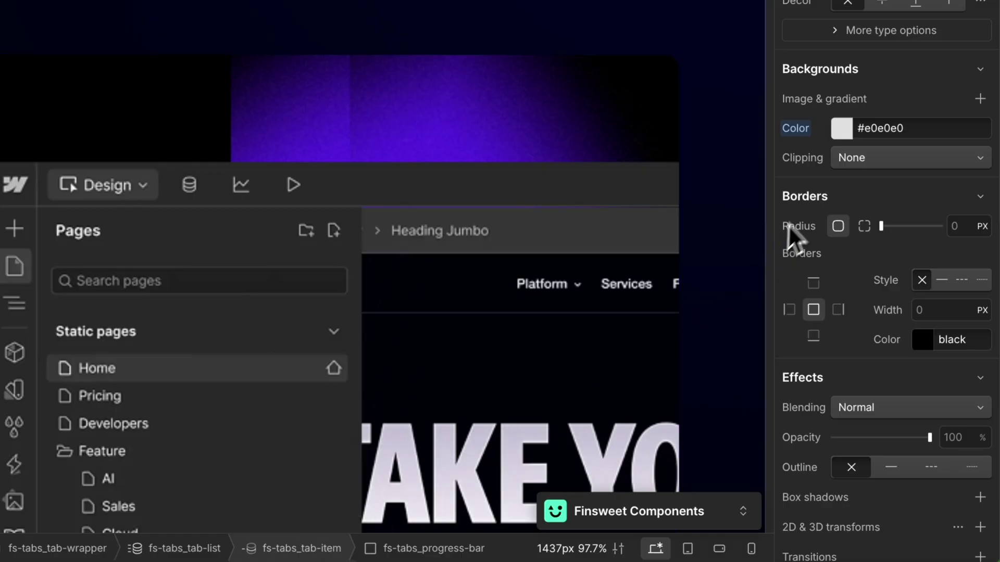
{"action": "left_click", "coordinate": [843, 135]}
{"action": "left_click_drag", "start_coordinate": [824, 191], "coordinate": [771, 222]}
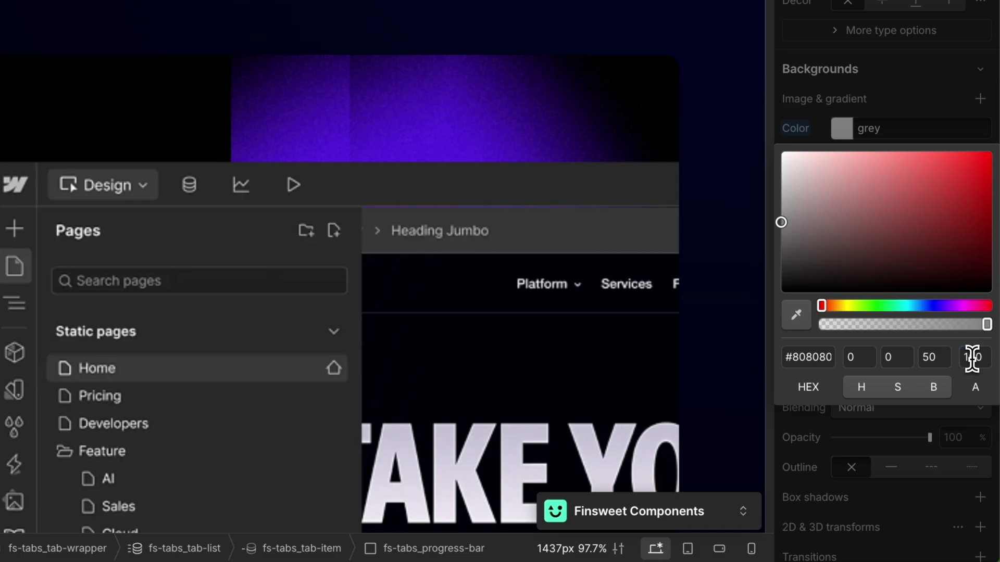
{"action": "type", "text": "50"}
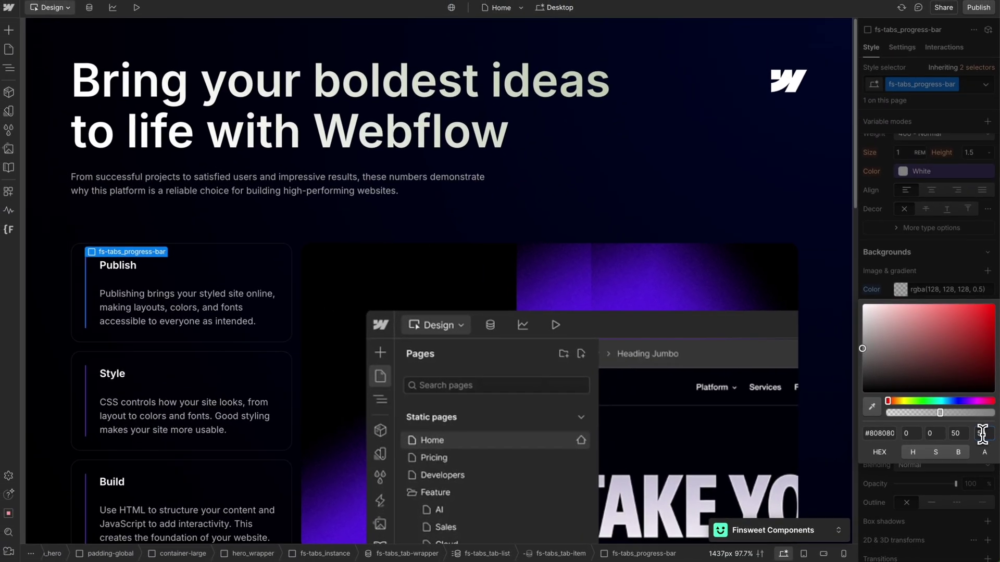
{"action": "key", "text": "Escape"}
Step: Publish the site to the selected staging domain and view the live staging page
{"action": "left_click", "coordinate": [978, 9]}
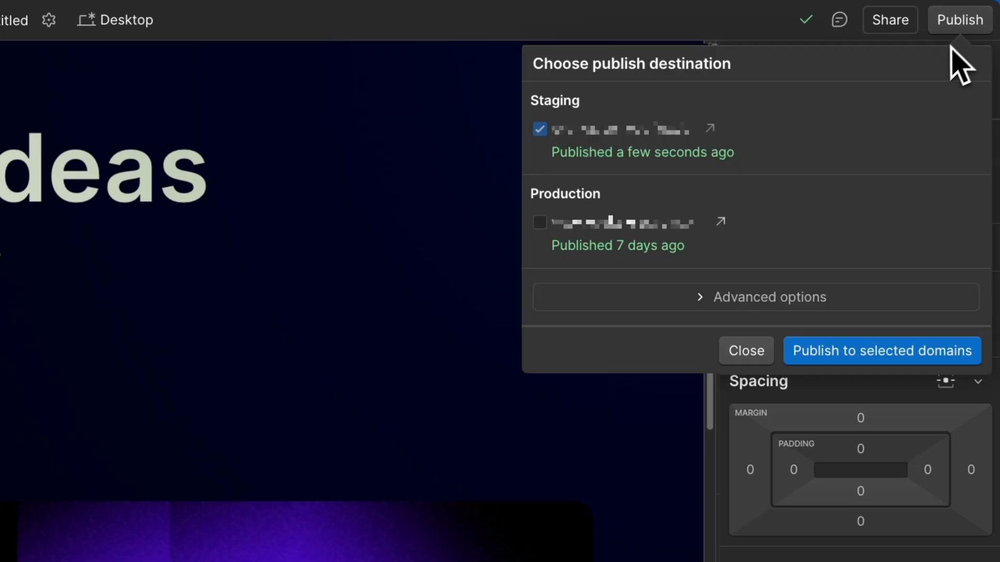
{"action": "left_click", "coordinate": [858, 353]}
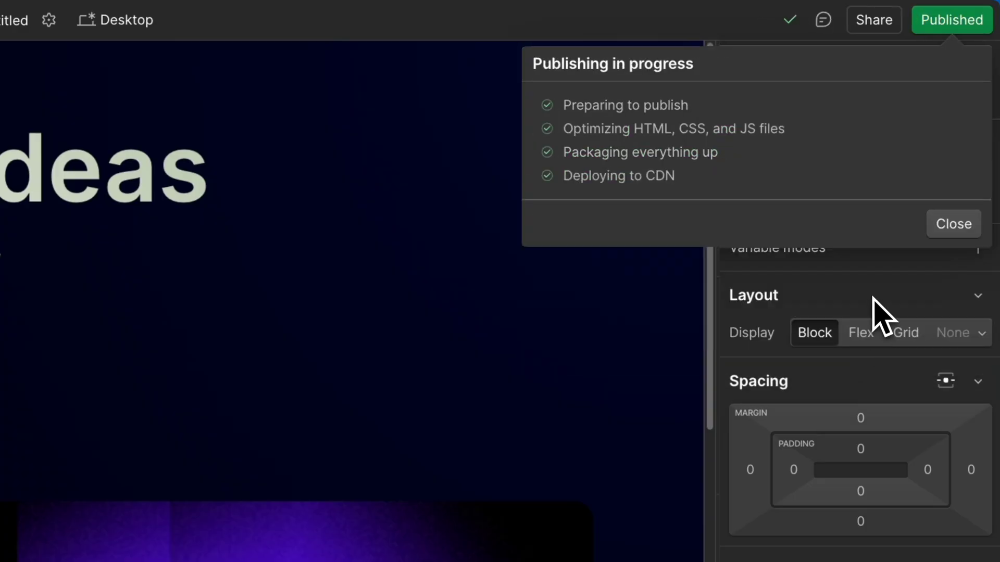
{"action": "left_click", "coordinate": [709, 128]}
{"action": "scroll", "coordinate": [527, 211], "scroll_direction": "down", "scroll_amount": 2}
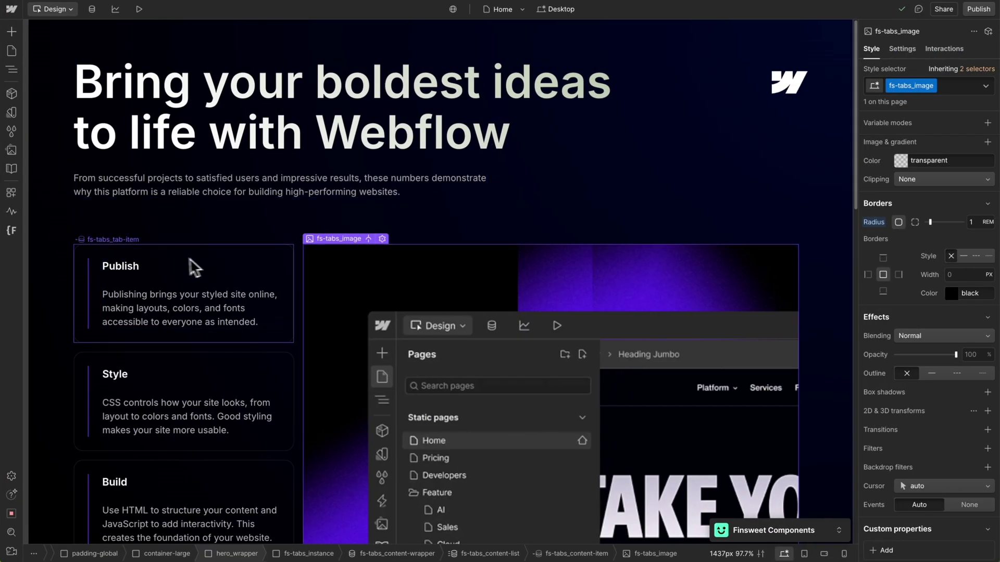
Step: Add an is-tab-active combo class to the first fs-tabs_tab-item card
{"action": "left_click", "coordinate": [120, 255]}
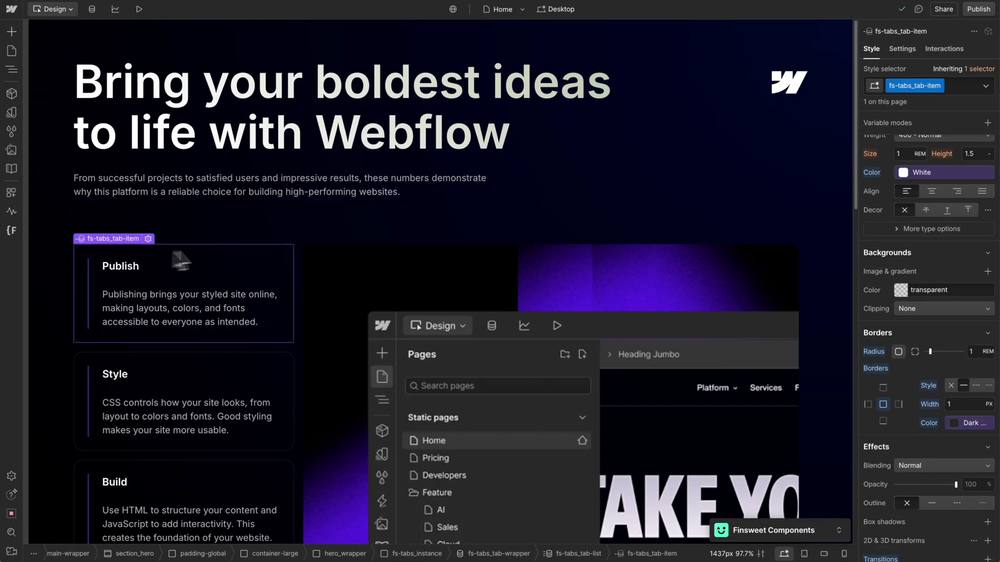
{"action": "left_click", "coordinate": [959, 92]}
{"action": "type", "text": "is-tab-active"}
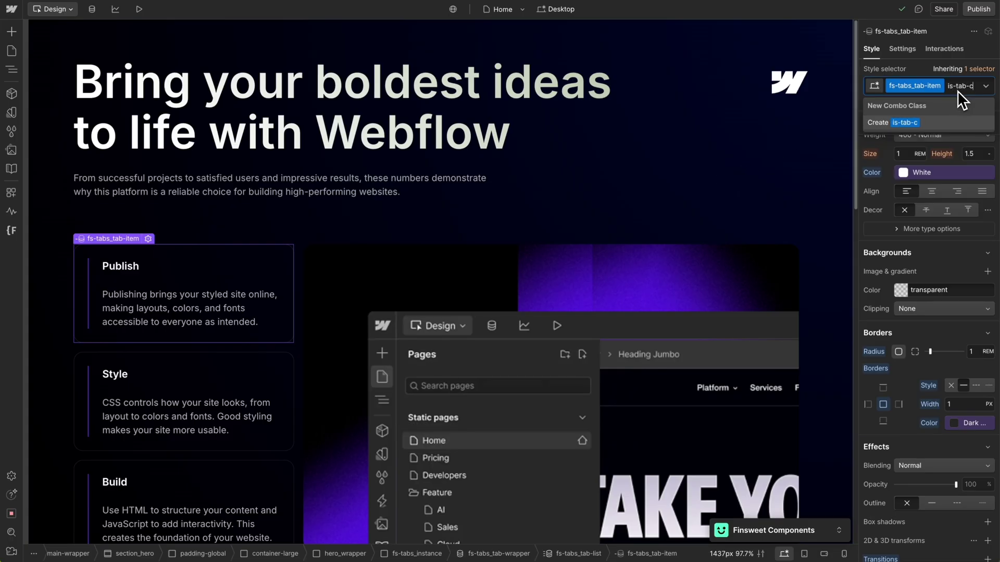
{"action": "key", "text": "Return"}
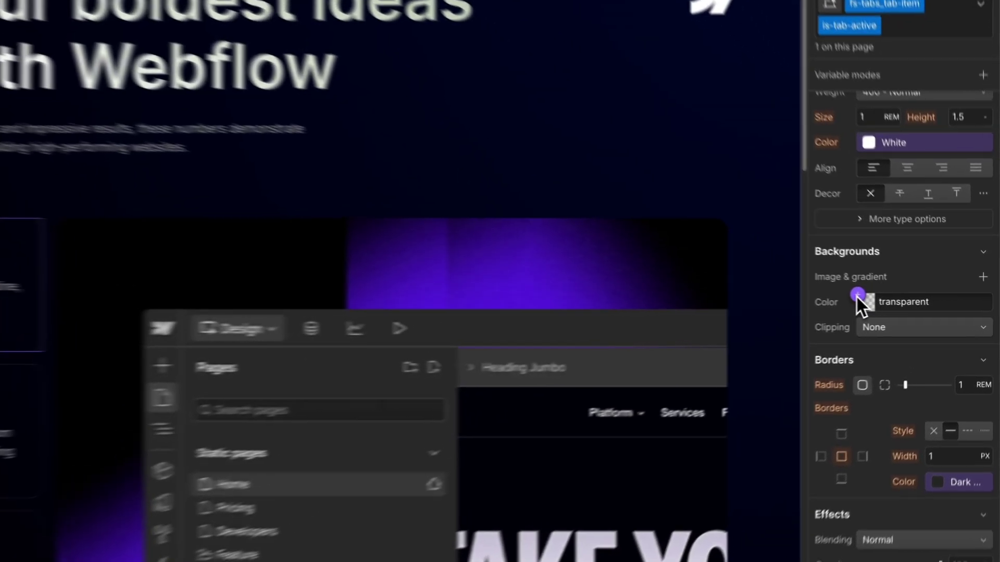
Step: Set the is-tab-active background to the White variable and its text colour to Black
{"action": "left_click", "coordinate": [897, 305]}
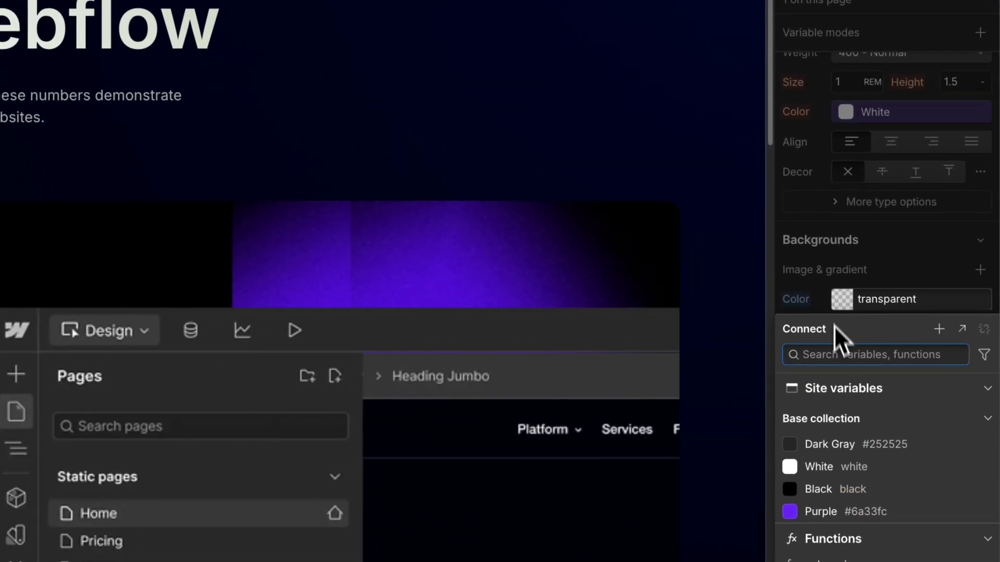
{"action": "left_click", "coordinate": [828, 465]}
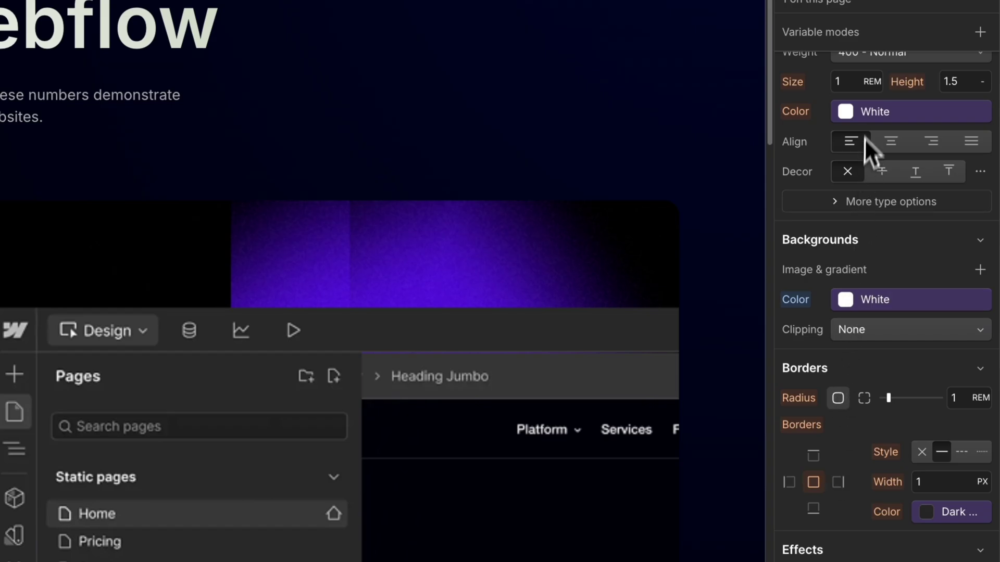
{"action": "left_click", "coordinate": [867, 114]}
{"action": "left_click", "coordinate": [844, 306]}
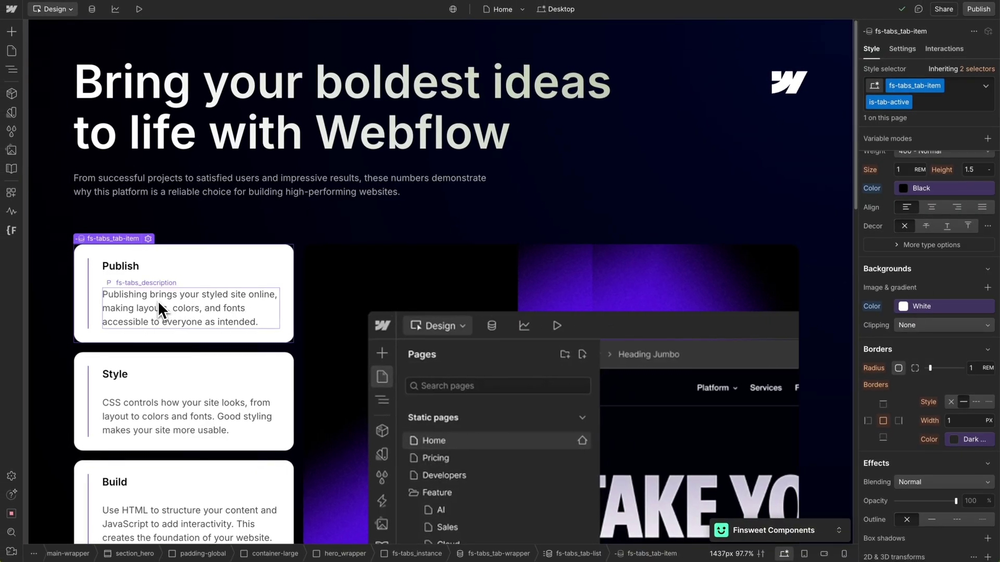
{"action": "scroll", "coordinate": [956, 297], "scroll_direction": "up", "scroll_amount": 3}
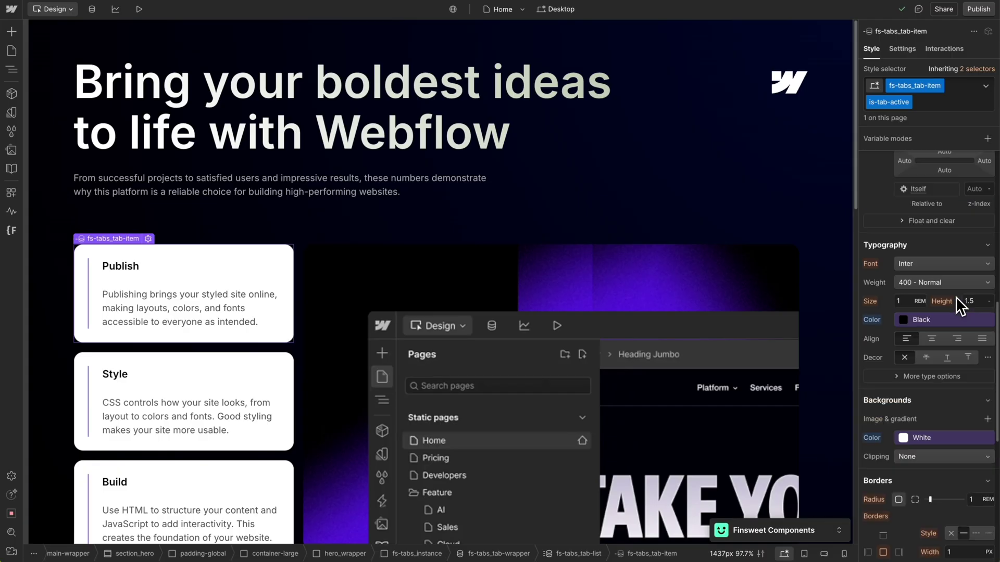
{"action": "scroll", "coordinate": [955, 297], "scroll_direction": "up", "scroll_amount": 10}
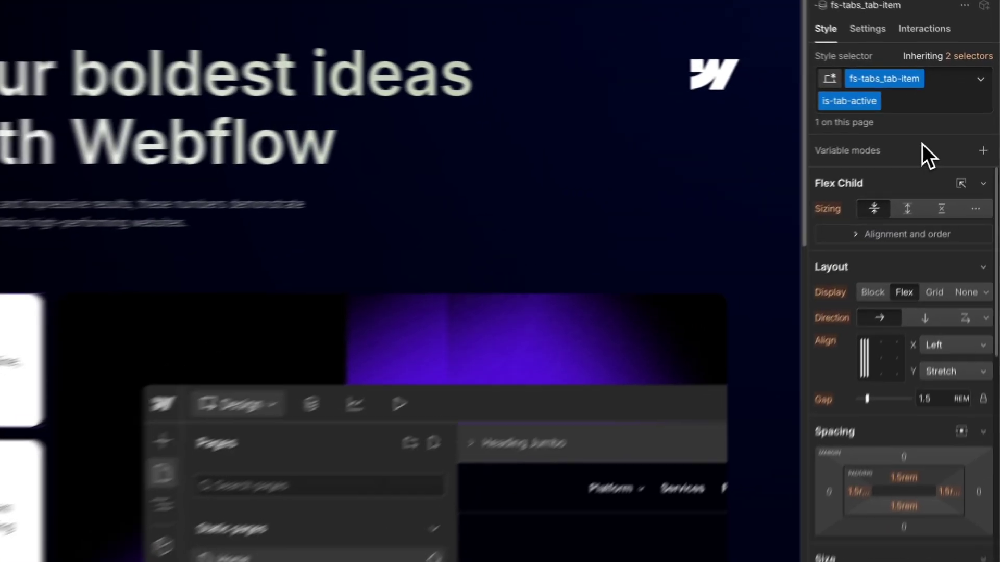
Step: Toggle the is-tab-active combo class off and back on for the tab item
{"action": "left_click", "coordinate": [942, 107]}
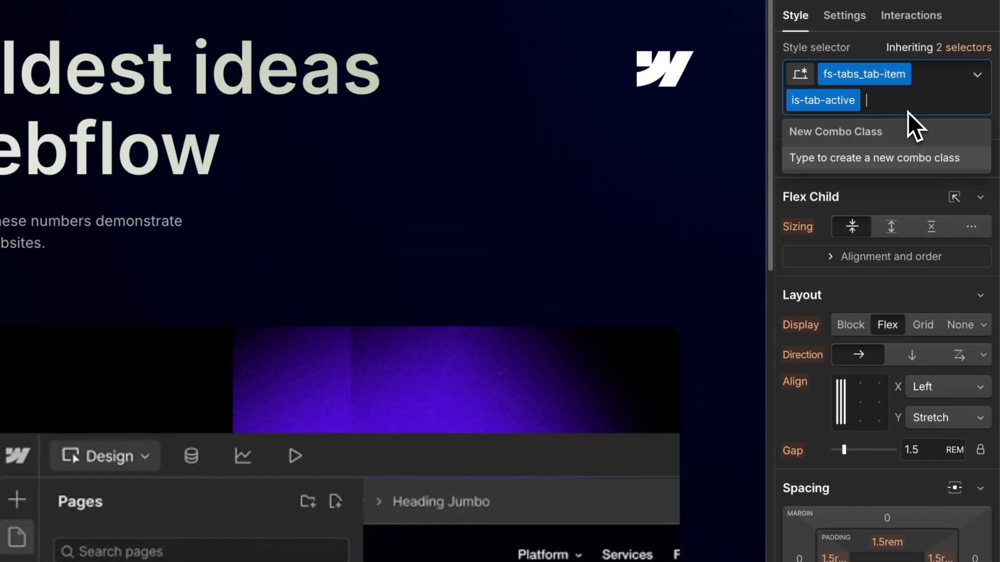
{"action": "key", "text": "BackSpace"}
{"action": "left_click", "coordinate": [870, 54]}
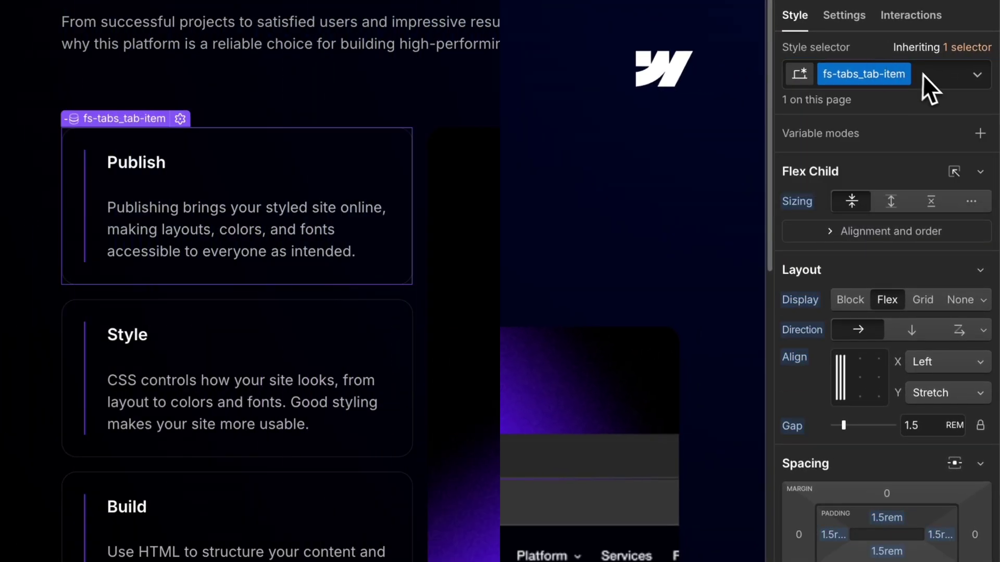
{"action": "scroll", "coordinate": [943, 424], "scroll_direction": "down", "scroll_amount": 4}
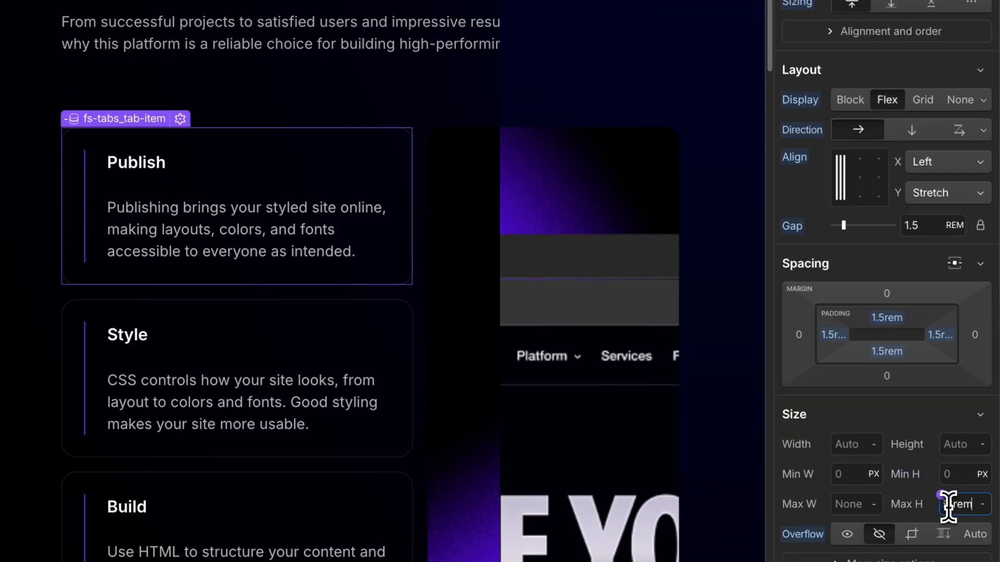
{"action": "scroll", "coordinate": [964, 156], "scroll_direction": "up", "scroll_amount": 5}
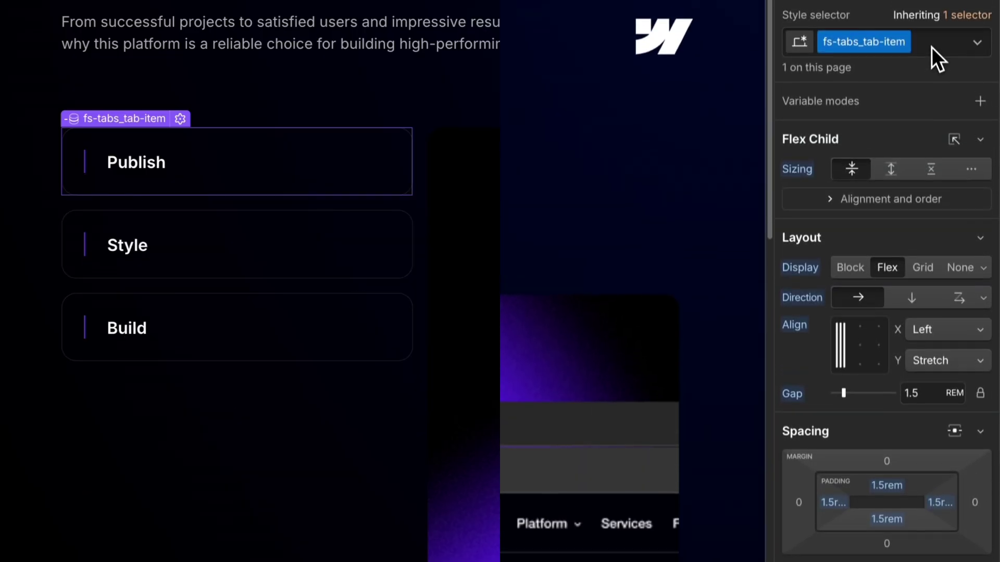
{"action": "left_click", "coordinate": [931, 52]}
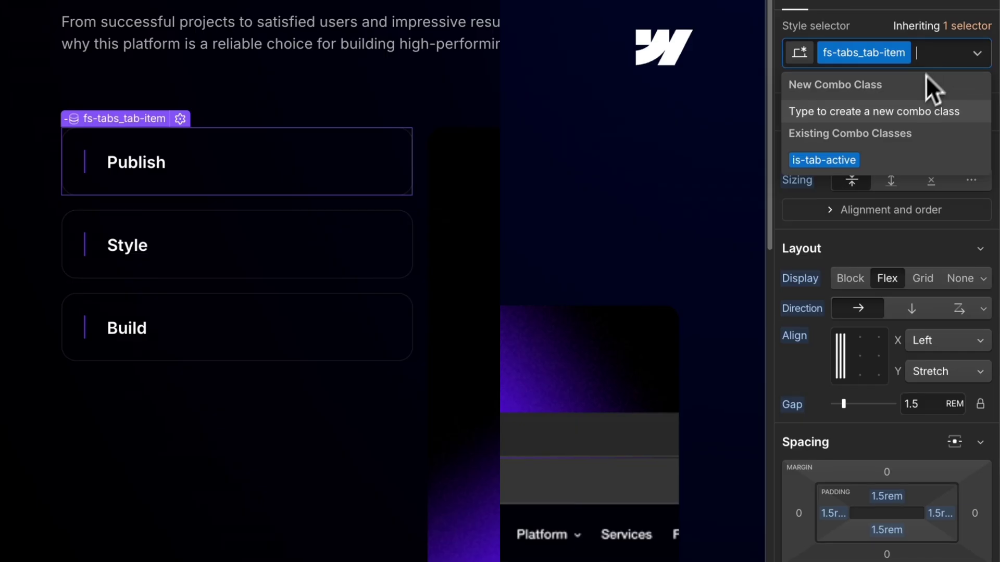
{"action": "left_click", "coordinate": [840, 164]}
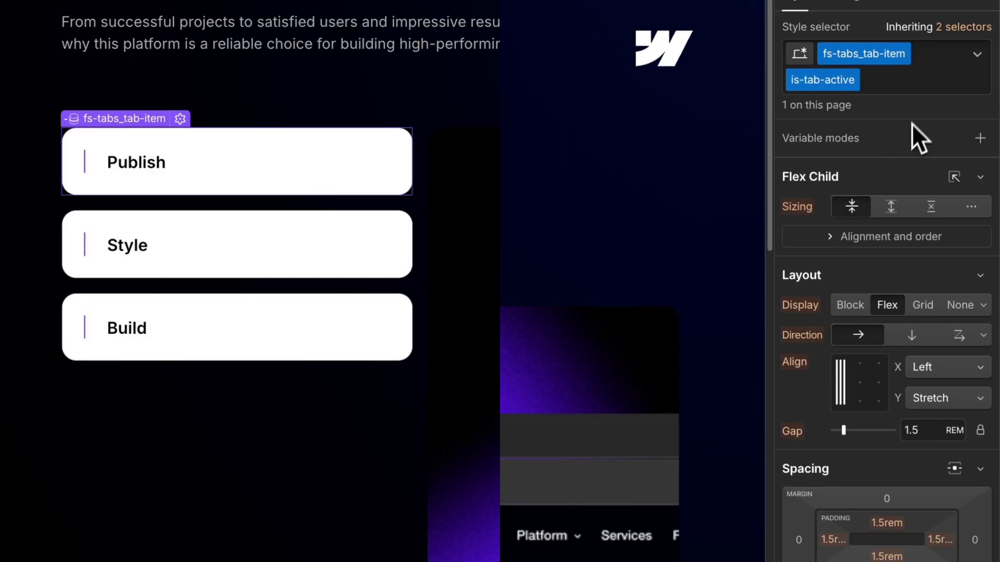
Step: Set the active tab's Max H to none and its All transition duration to 500ms
{"action": "scroll", "coordinate": [932, 365], "scroll_direction": "down", "scroll_amount": 5}
{"action": "left_click", "coordinate": [951, 464]}
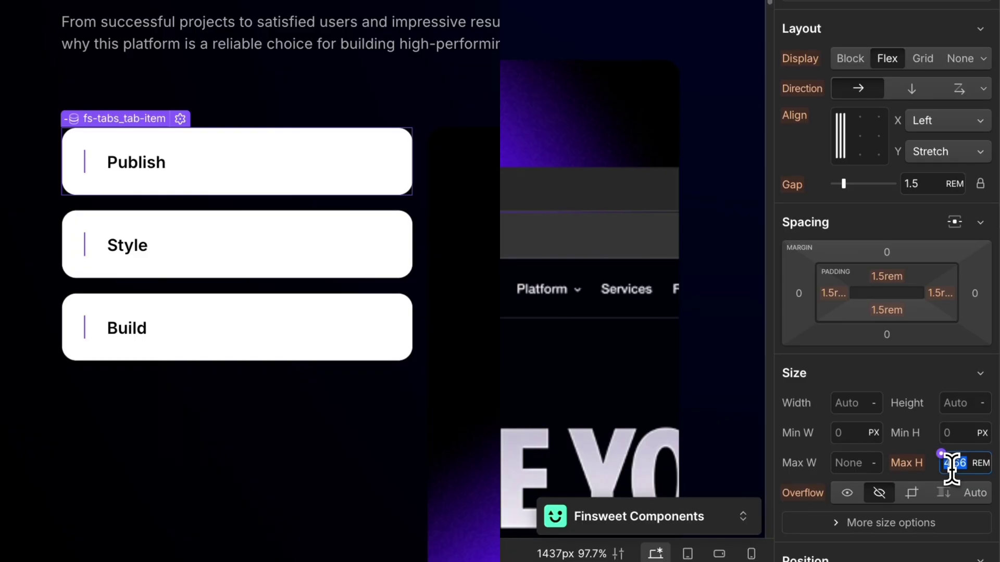
{"action": "type", "text": "none"}
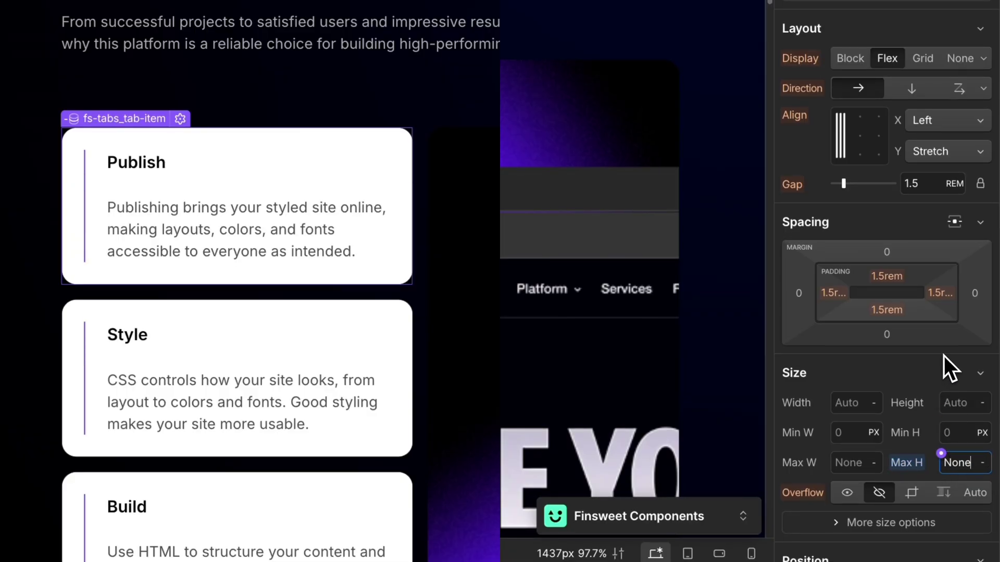
{"action": "scroll", "coordinate": [944, 356], "scroll_direction": "down", "scroll_amount": 10}
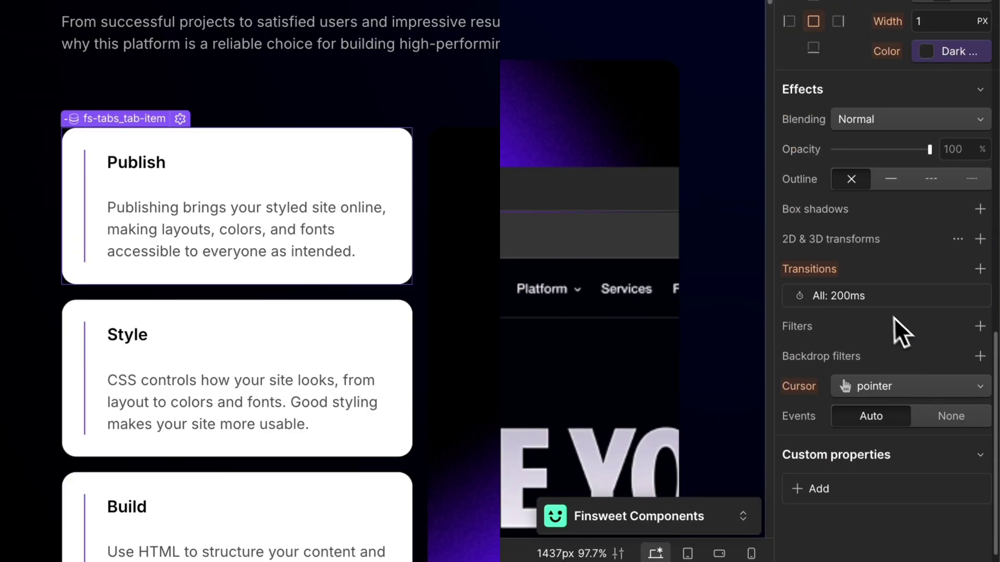
{"action": "left_click", "coordinate": [881, 302]}
{"action": "left_click", "coordinate": [940, 367]}
{"action": "type", "text": "500"}
{"action": "left_click", "coordinate": [924, 244]}
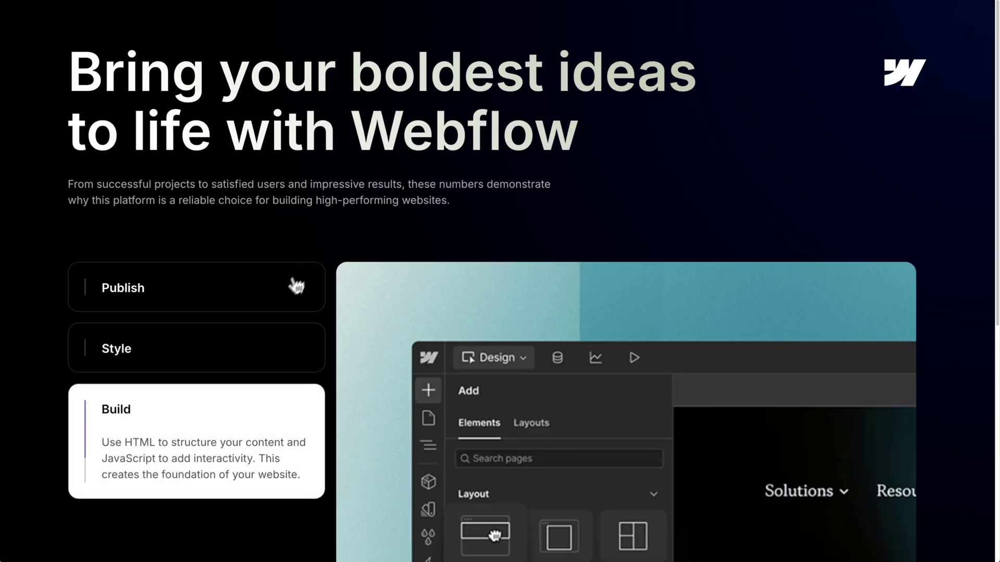
Step: Test the live tabs by switching to Publish, Style, Publish again, then Build
{"action": "left_click", "coordinate": [293, 287]}
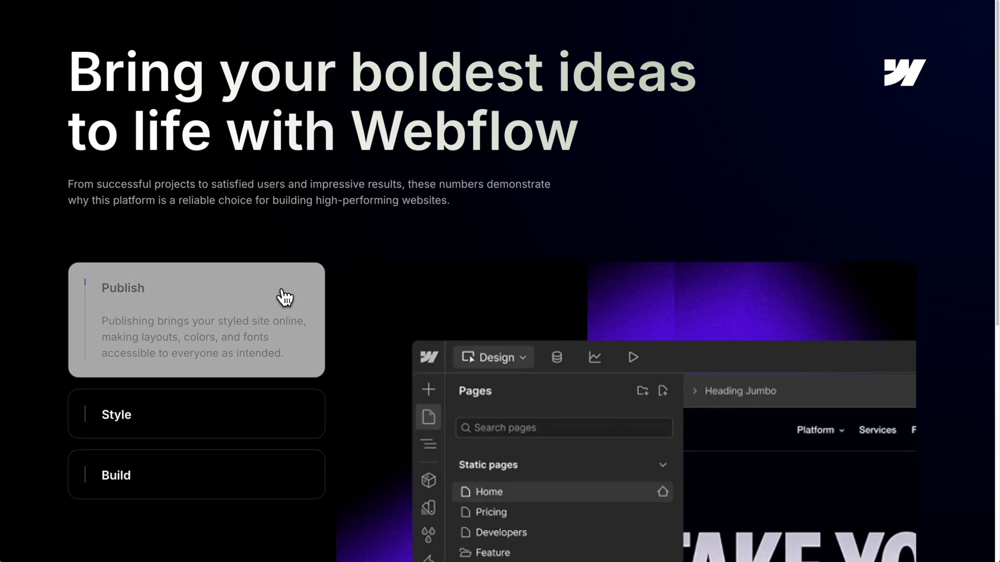
{"action": "left_click", "coordinate": [233, 413]}
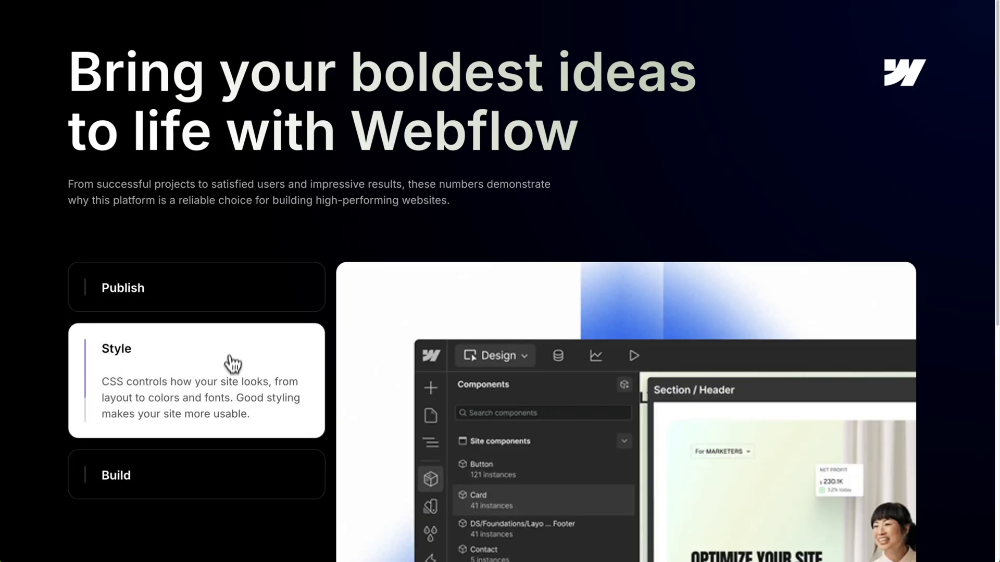
{"action": "left_click", "coordinate": [251, 305]}
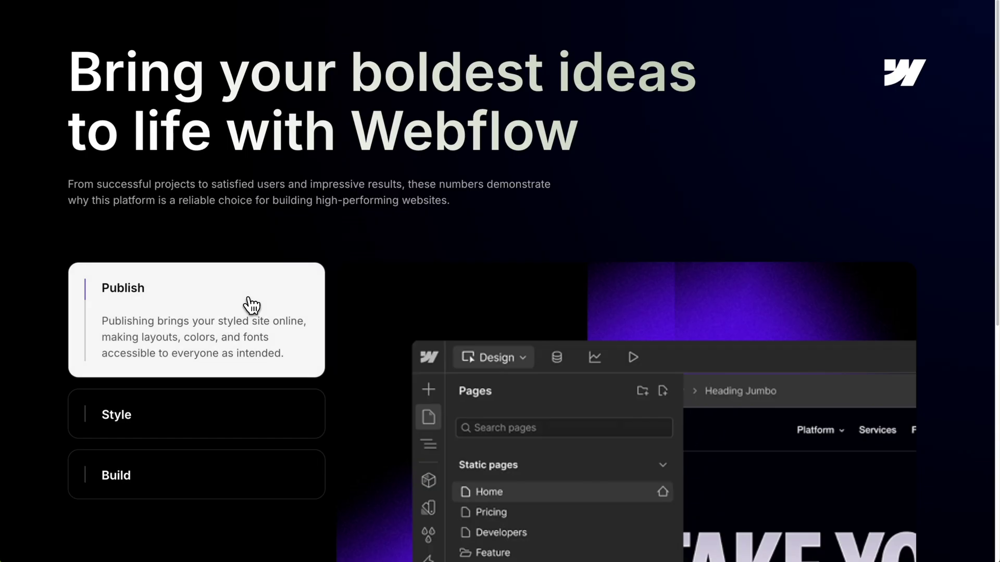
{"action": "left_click", "coordinate": [211, 475]}
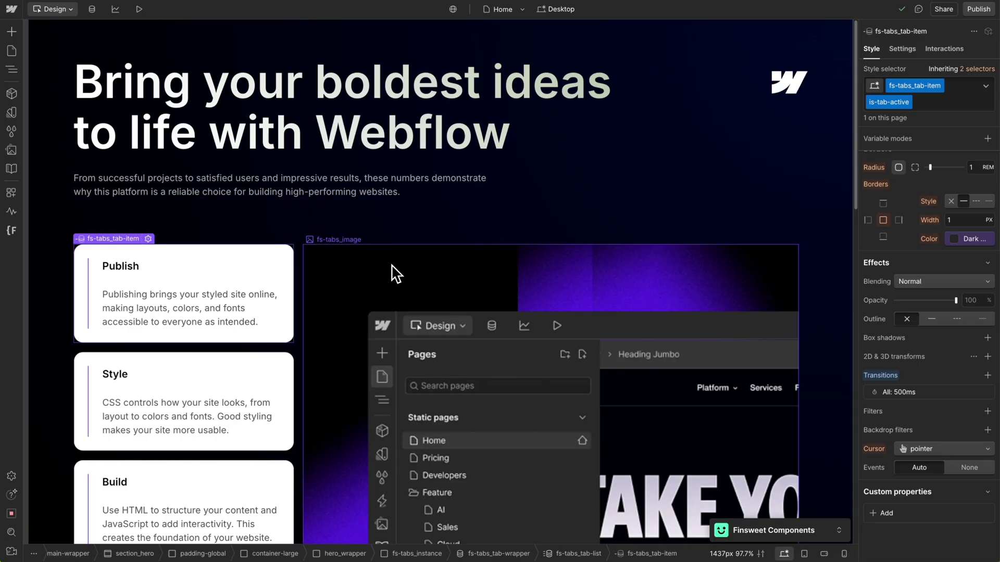
Step: Add an is-content-active combo class to fs-tabs_content-item and check the Finsweet Auto Tabs class names
{"action": "left_click", "coordinate": [395, 272]}
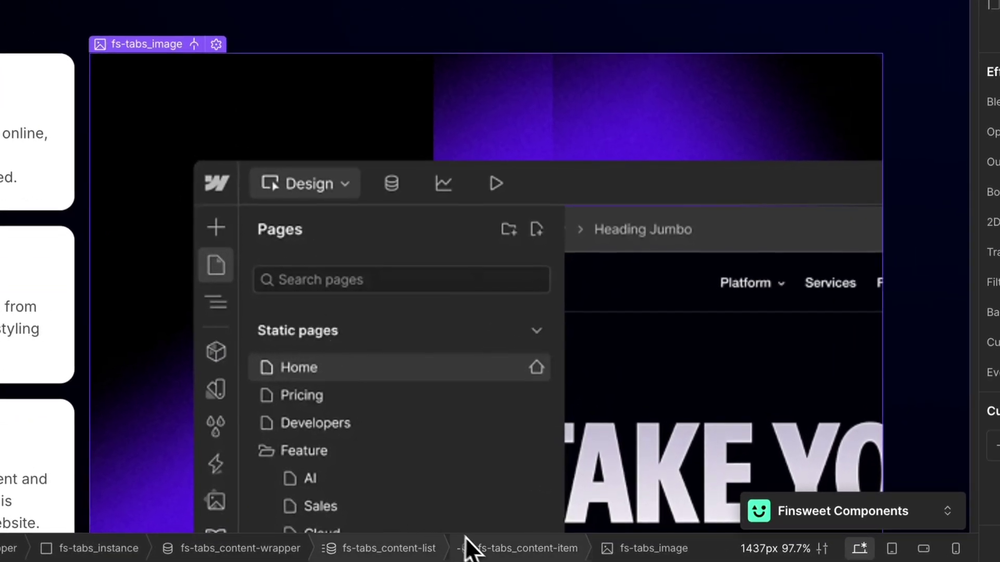
{"action": "left_click", "coordinate": [513, 552]}
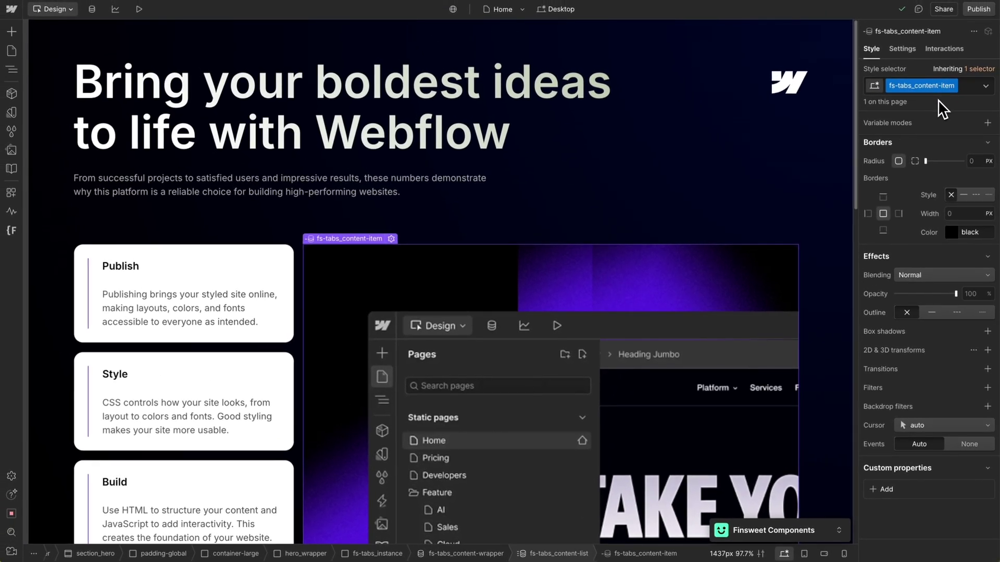
{"action": "left_click", "coordinate": [971, 100]}
{"action": "type", "text": "is-con"}
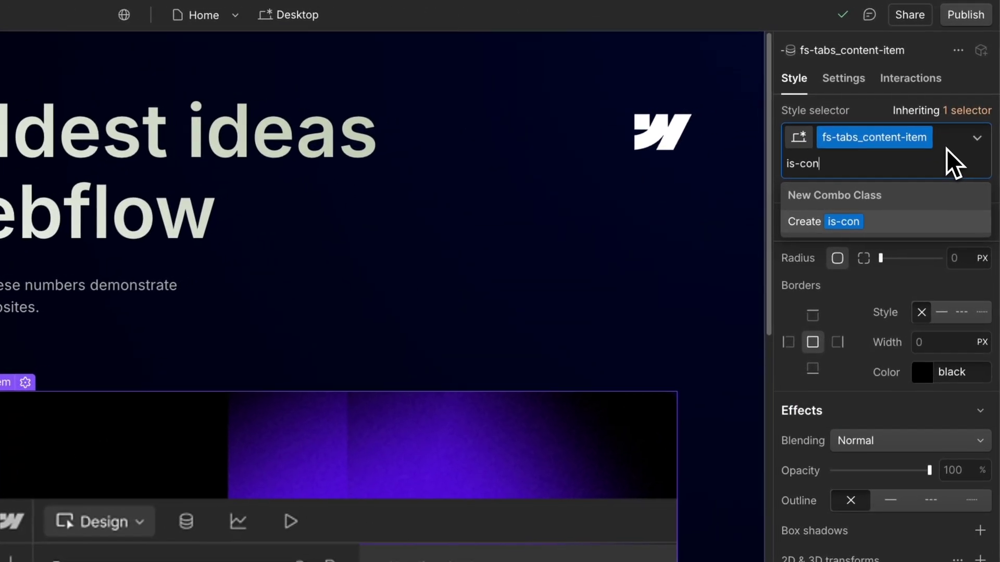
{"action": "type", "text": "tent-active"}
{"action": "key", "text": "Return"}
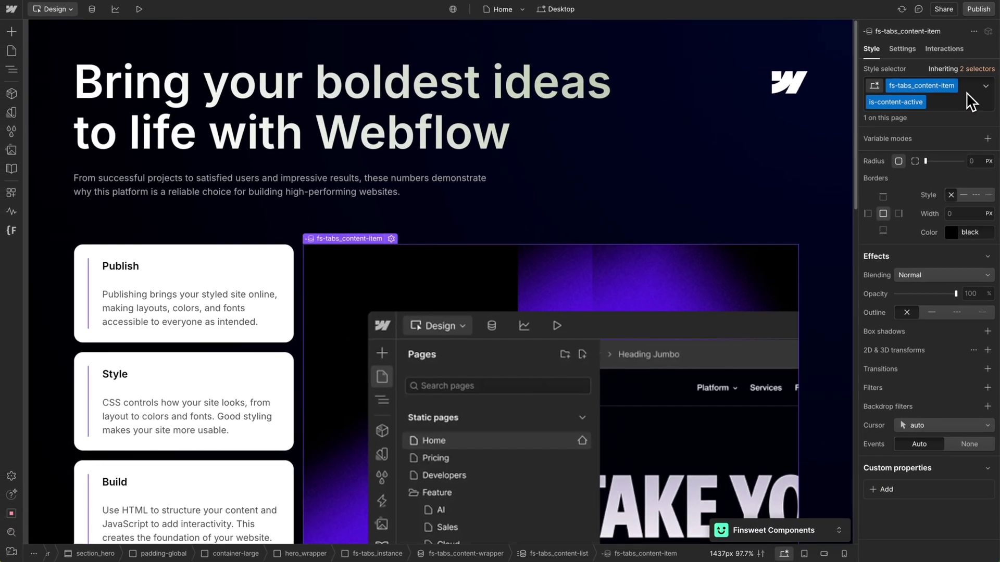
{"action": "left_click", "coordinate": [835, 531]}
{"action": "scroll", "coordinate": [378, 364], "scroll_direction": "down", "scroll_amount": 1}
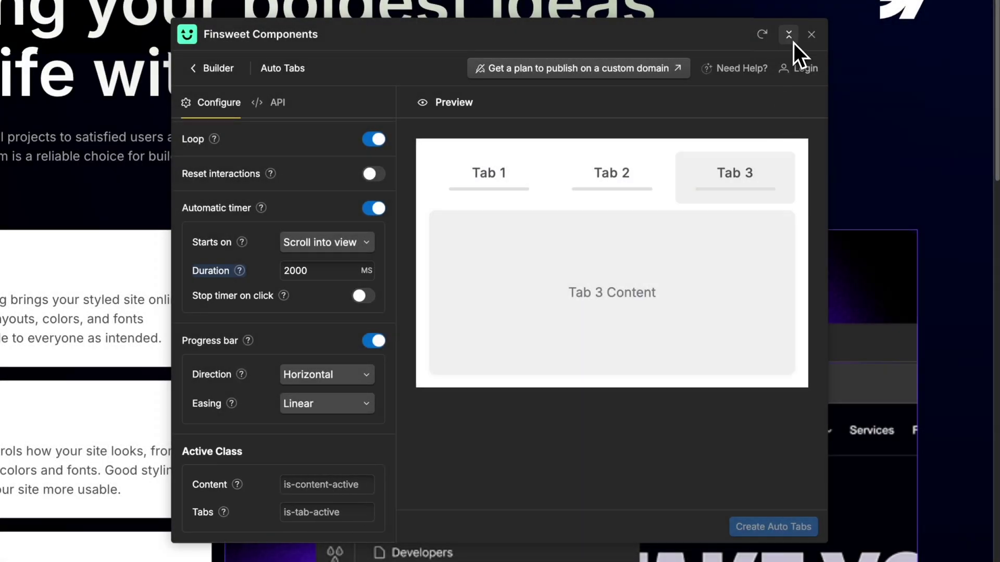
{"action": "left_click", "coordinate": [789, 34]}
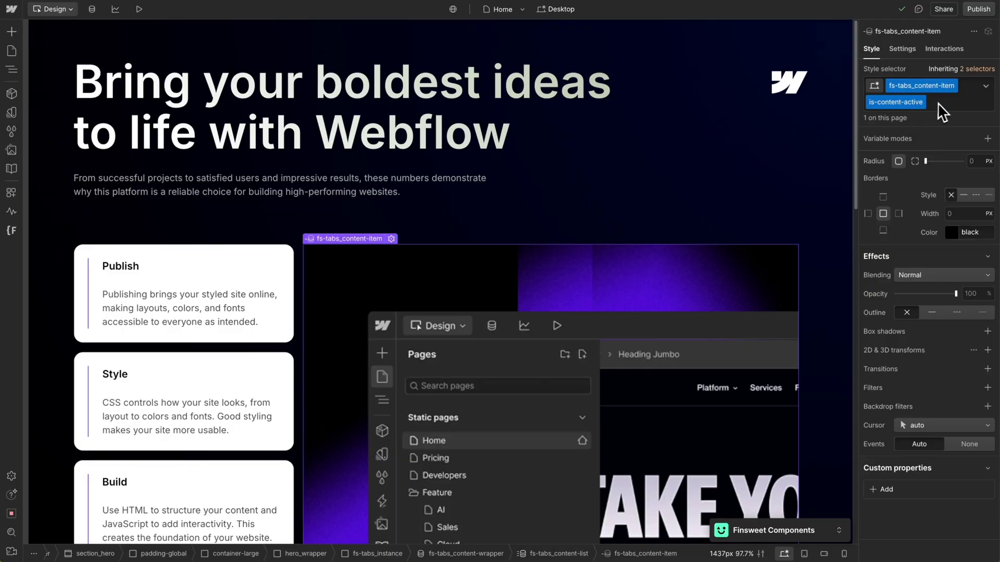
Step: Remove the combo class, then give base fs-tabs_content-item a 1rem Move Y and 0% opacity
{"action": "left_click", "coordinate": [945, 104]}
{"action": "key", "text": "BackSpace"}
{"action": "key", "text": "Escape"}
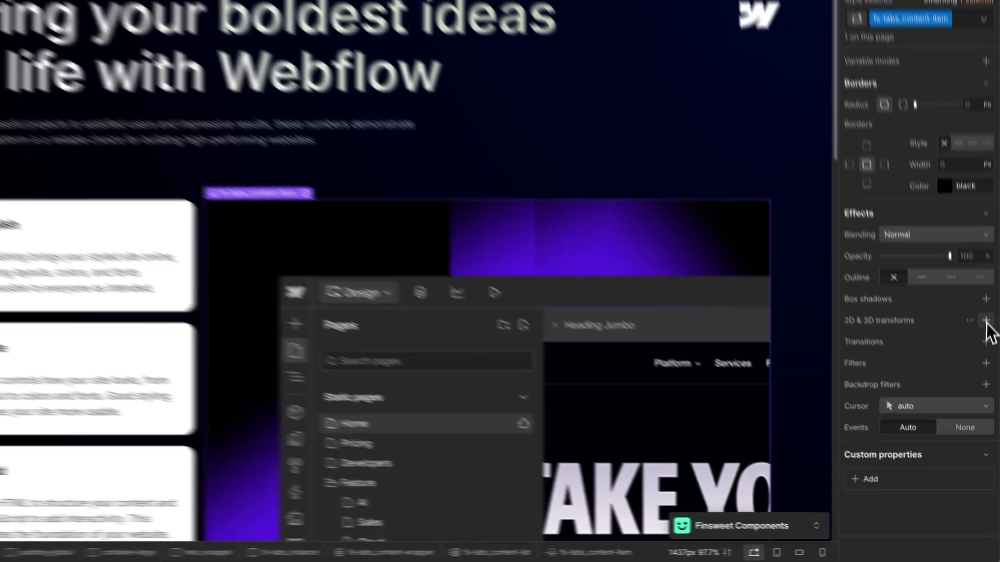
{"action": "left_click", "coordinate": [987, 350]}
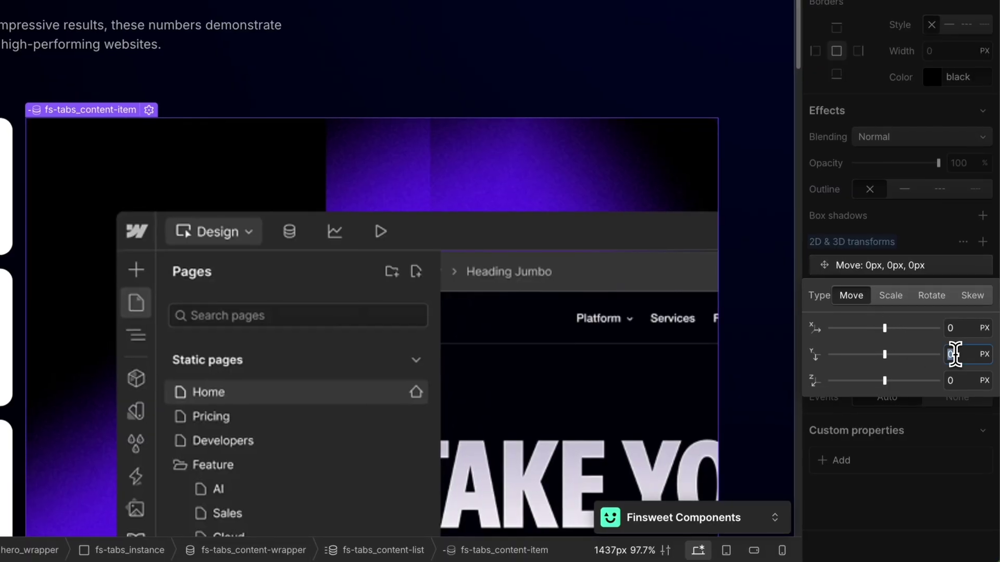
{"action": "type", "text": "1rem"}
{"action": "key", "text": "Escape"}
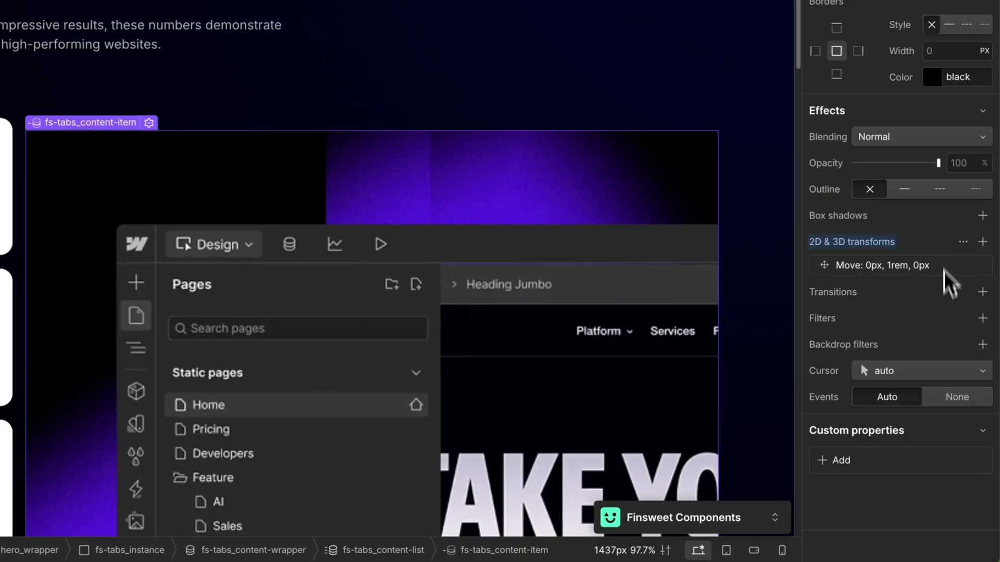
{"action": "left_click_drag", "start_coordinate": [953, 164], "coordinate": [844, 172]}
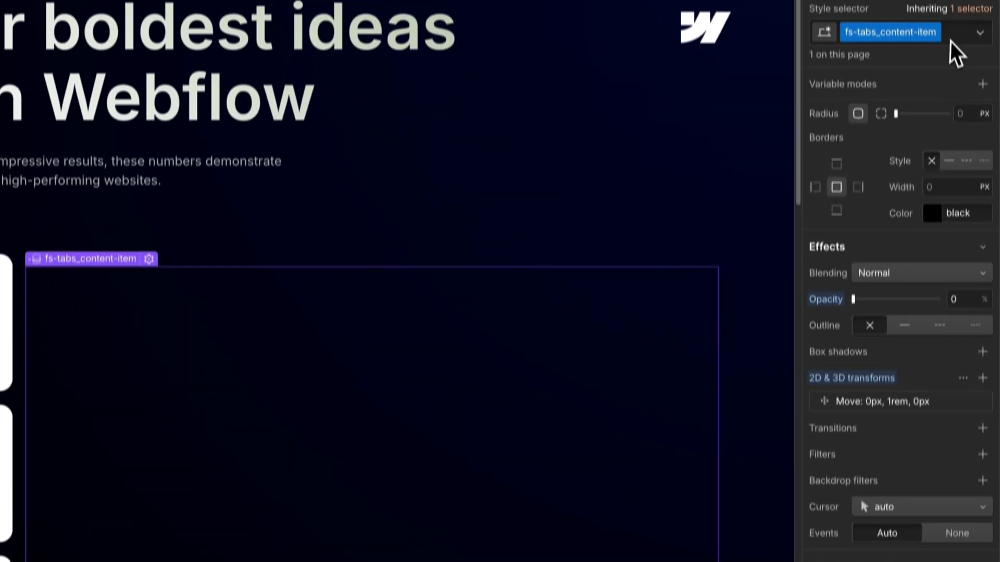
Step: Apply is-content-active with 100% opacity and the vertical move reset to 0
{"action": "left_click", "coordinate": [953, 64]}
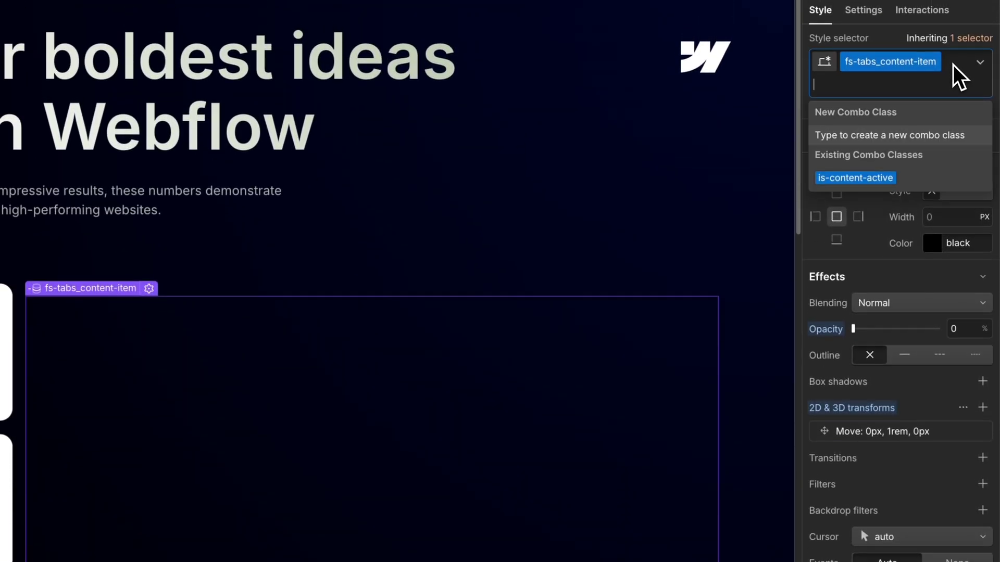
{"action": "left_click", "coordinate": [885, 181]}
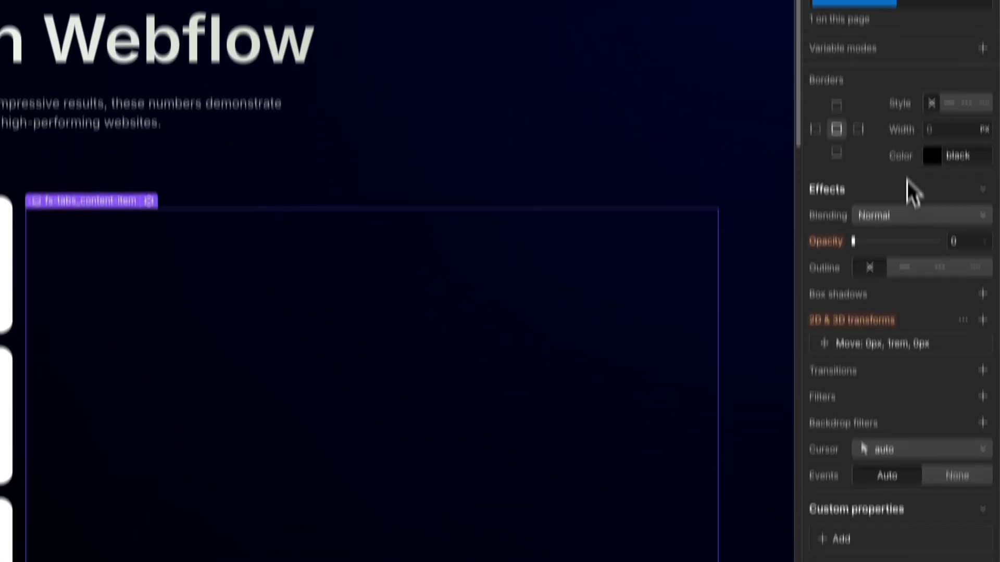
{"action": "left_click_drag", "start_coordinate": [871, 168], "coordinate": [979, 172]}
{"action": "left_click", "coordinate": [918, 265]}
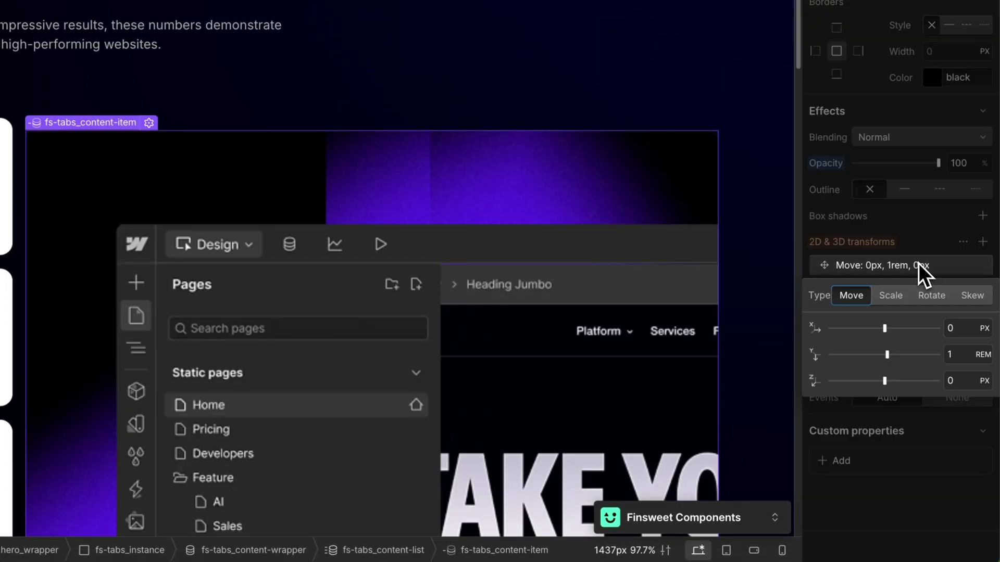
{"action": "left_click", "coordinate": [956, 355]}
{"action": "type", "text": "0"}
{"action": "key", "text": "Return"}
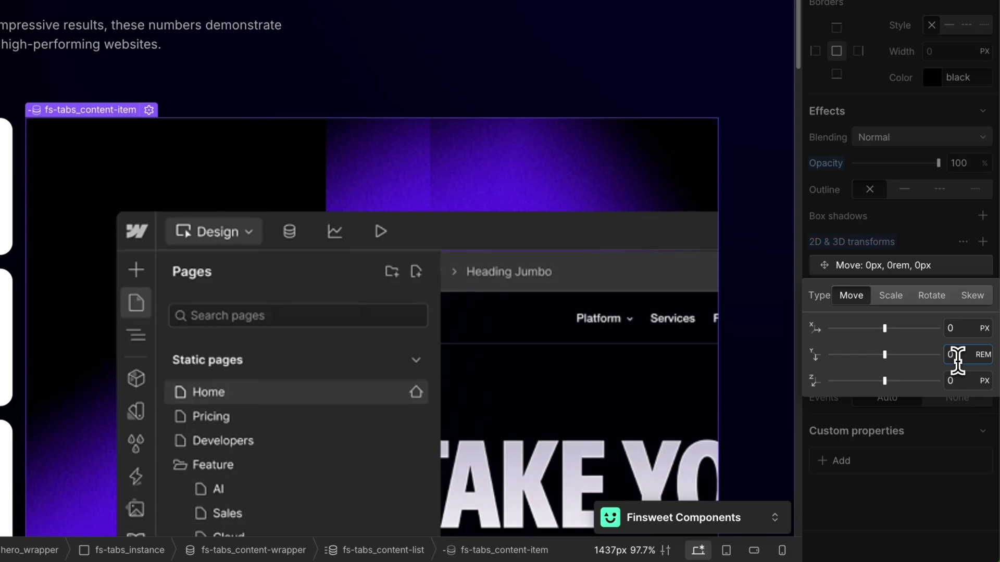
{"action": "key", "text": "Escape"}
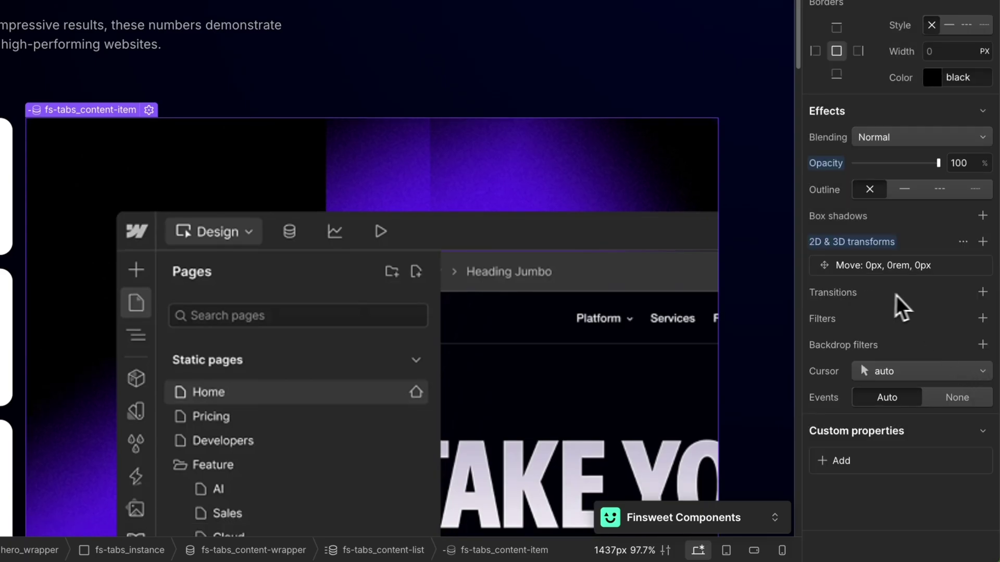
Step: Change the content item's 200 ms transition to target All Properties
{"action": "left_click", "coordinate": [982, 297]}
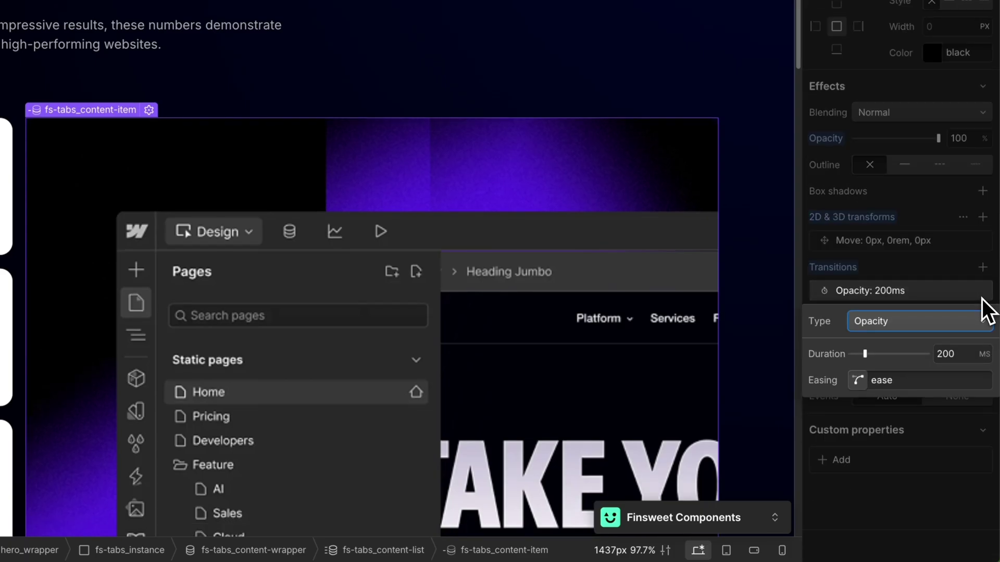
{"action": "left_click", "coordinate": [912, 324]}
{"action": "scroll", "coordinate": [911, 328], "scroll_direction": "down", "scroll_amount": 5}
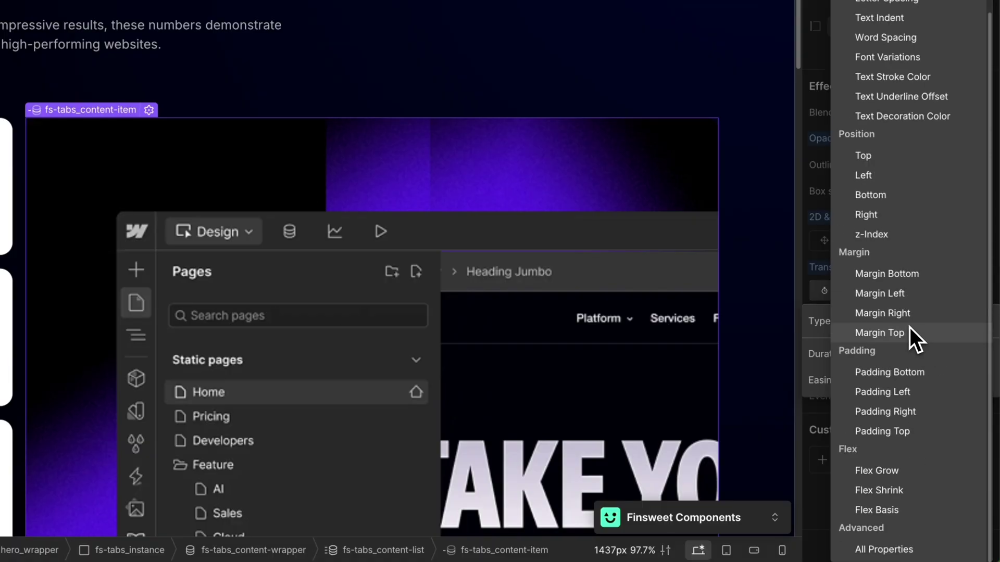
{"action": "left_click", "coordinate": [899, 547]}
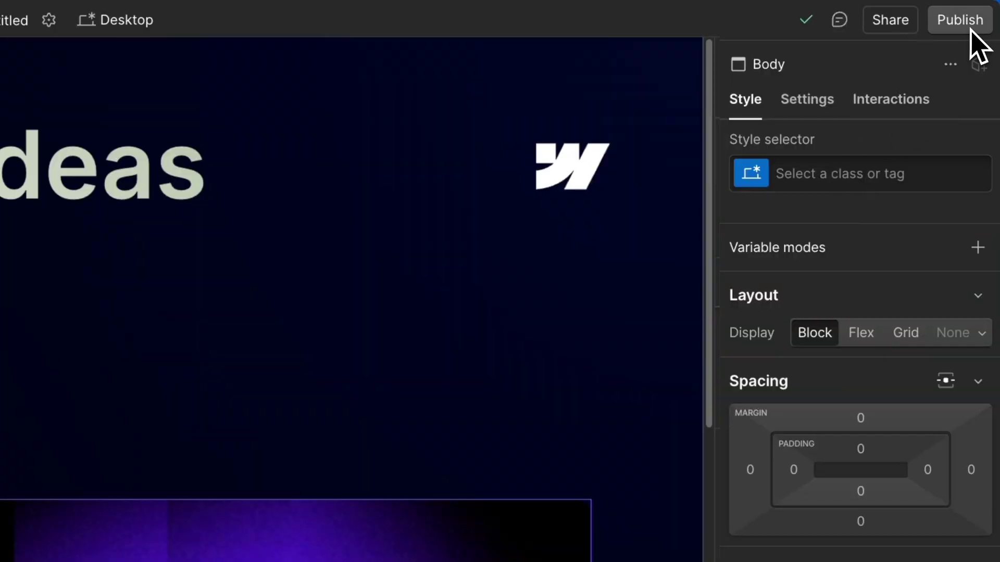
Step: Publish the site to the selected domains and try the live Publish and Style tabs
{"action": "left_click", "coordinate": [969, 29]}
{"action": "left_click", "coordinate": [859, 352]}
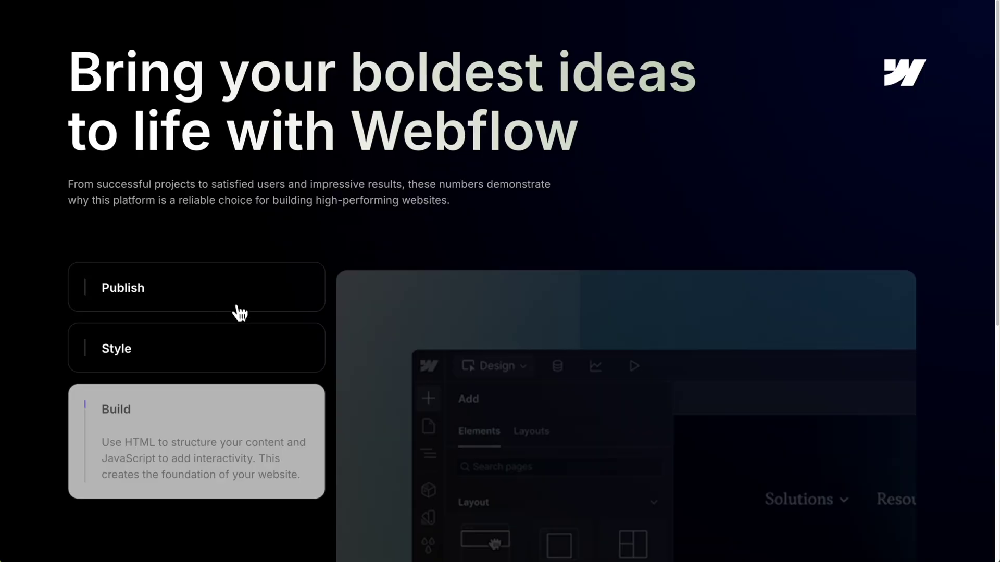
{"action": "left_click", "coordinate": [237, 308]}
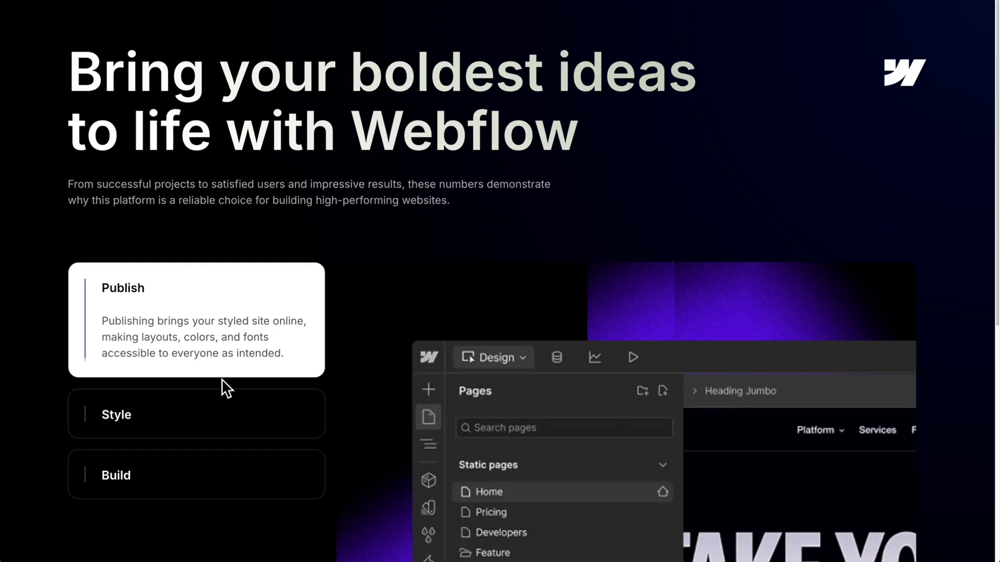
{"action": "left_click", "coordinate": [220, 399]}
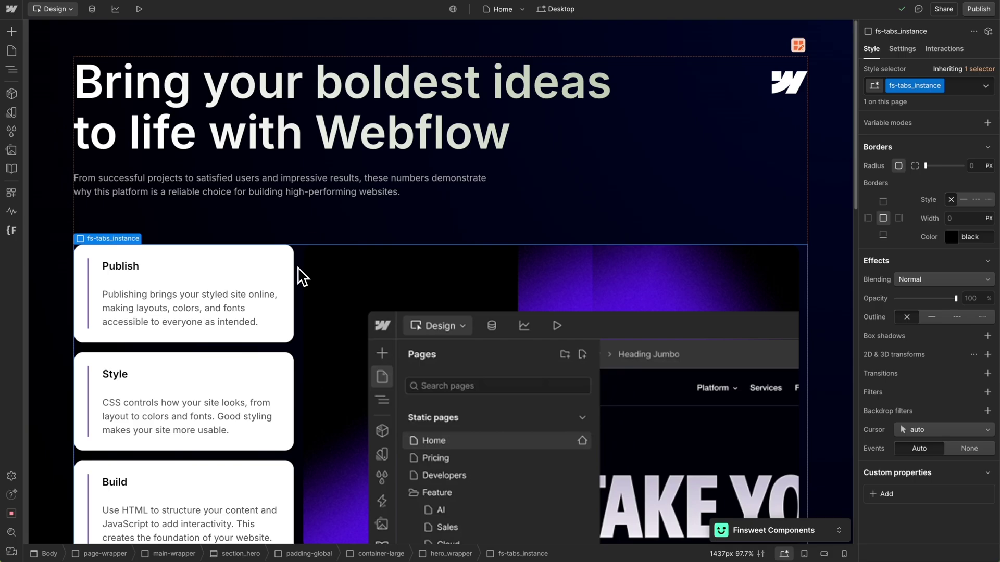
Step: Change the Finsweet Auto Tabs timer duration to 4000 ms and confirm the update
{"action": "left_click", "coordinate": [838, 531]}
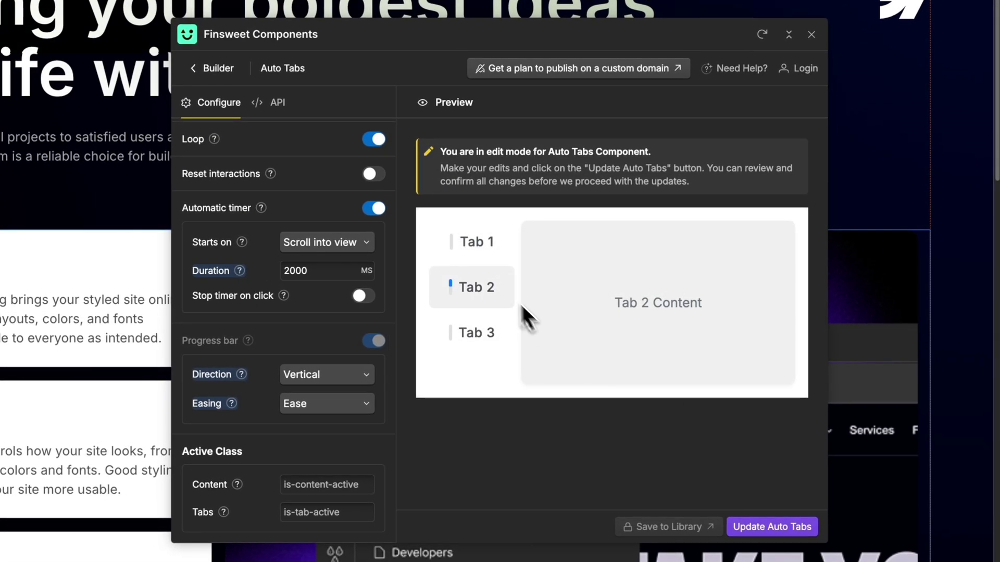
{"action": "double_click", "coordinate": [311, 276]}
{"action": "type", "text": "4000"}
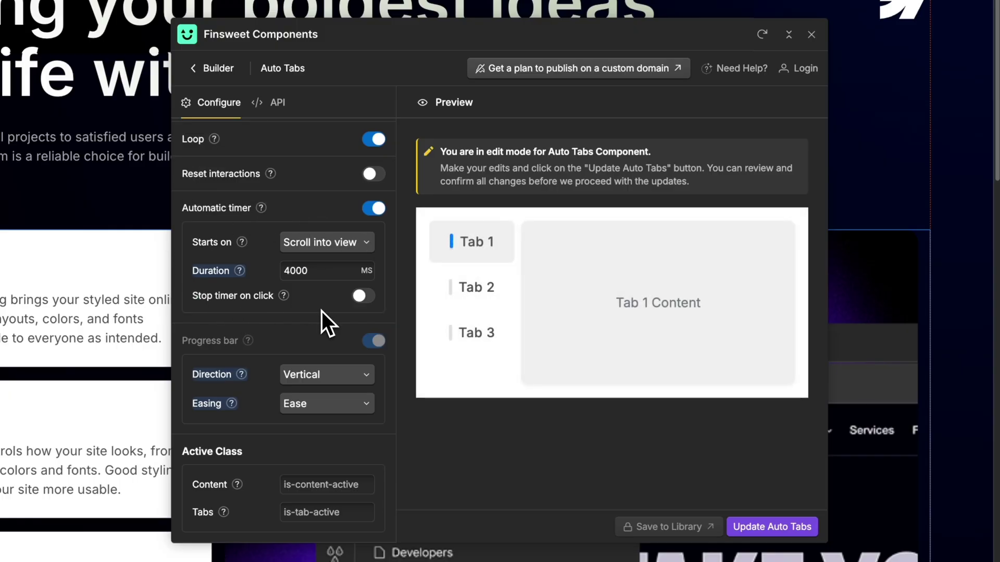
{"action": "left_click", "coordinate": [762, 528]}
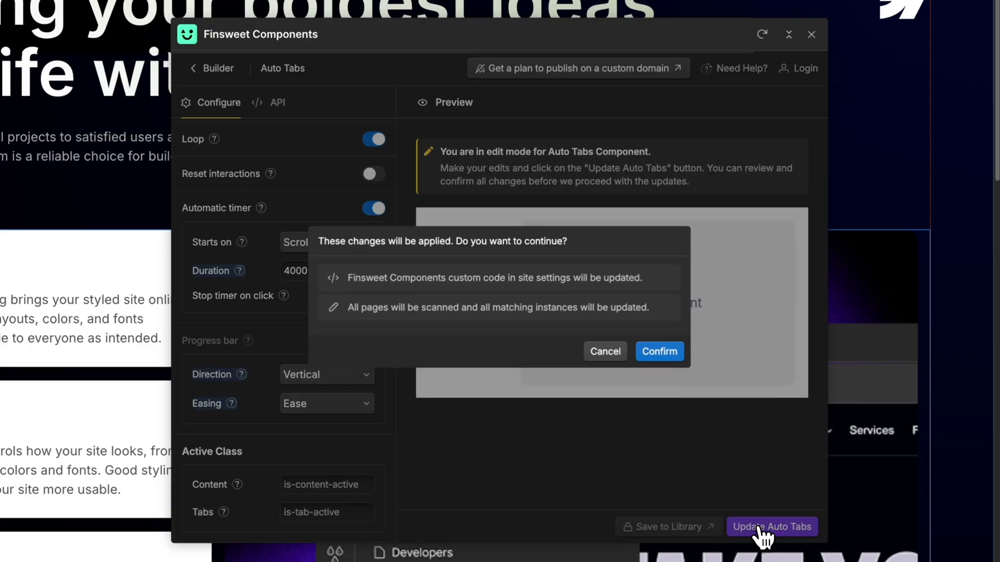
{"action": "left_click", "coordinate": [658, 352]}
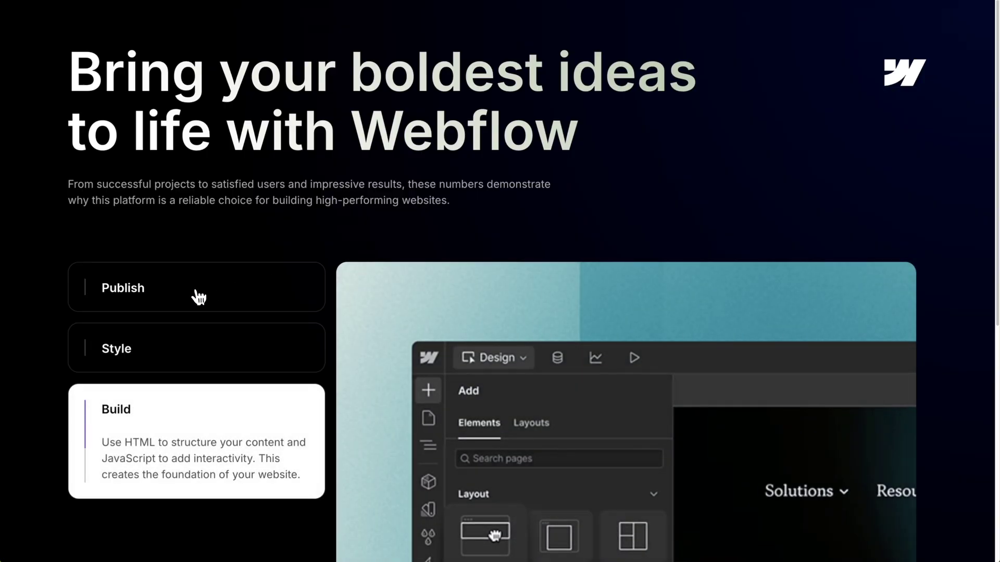
Step: Recheck the live Publish and Style tabs, then open the Finsweet Components library
{"action": "left_click", "coordinate": [196, 295]}
{"action": "left_click", "coordinate": [202, 409]}
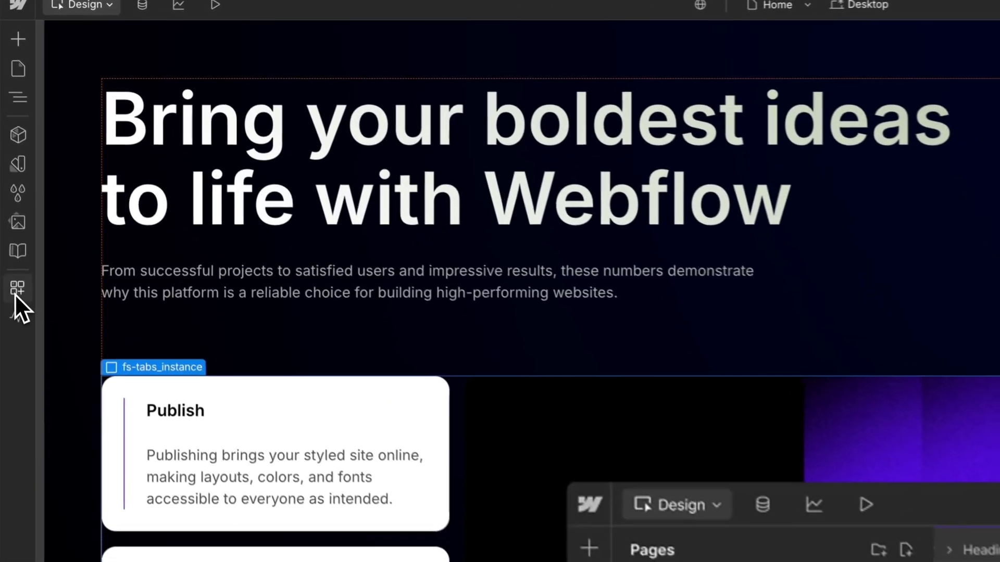
{"action": "left_click", "coordinate": [11, 192]}
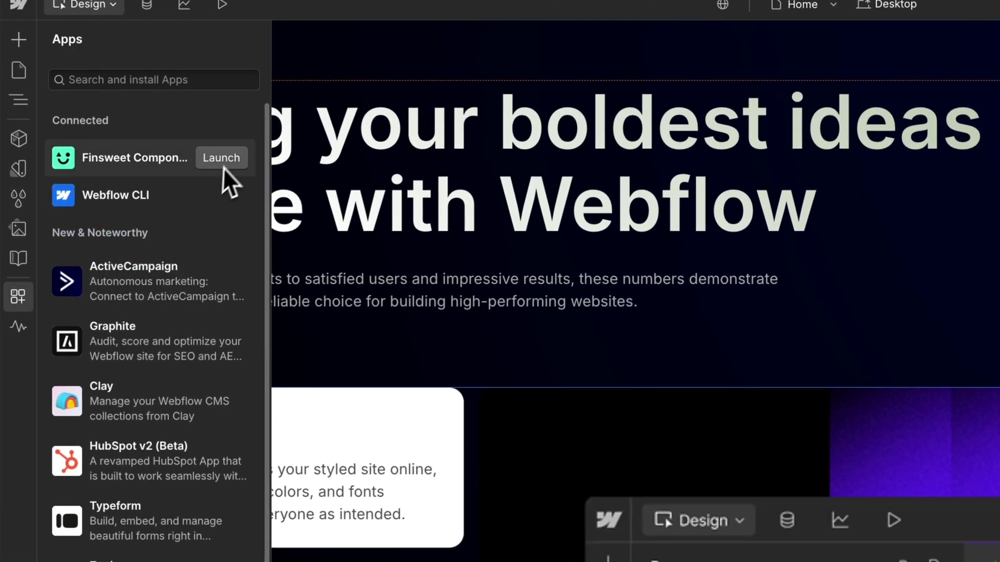
{"action": "left_click", "coordinate": [224, 162]}
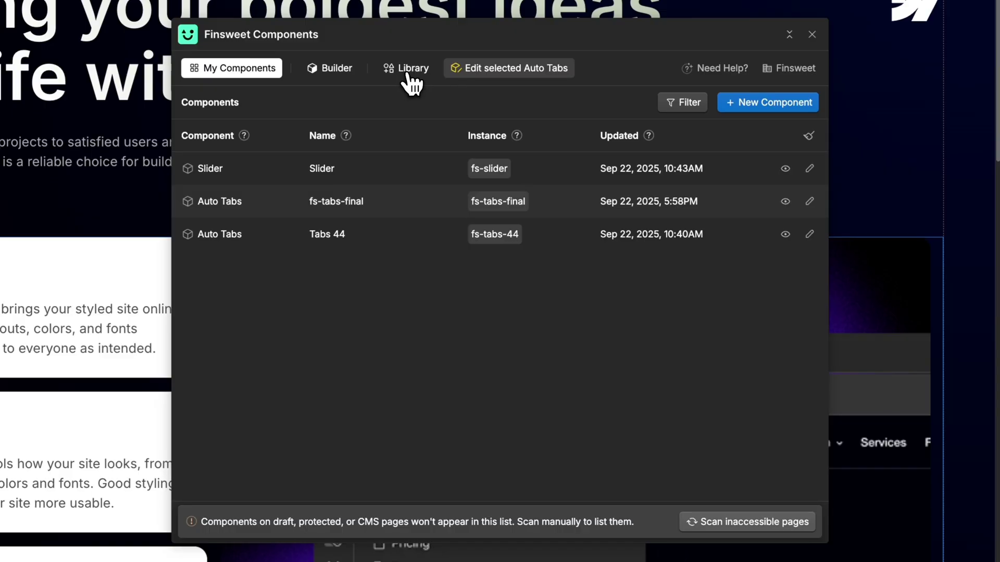
{"action": "left_click", "coordinate": [409, 73]}
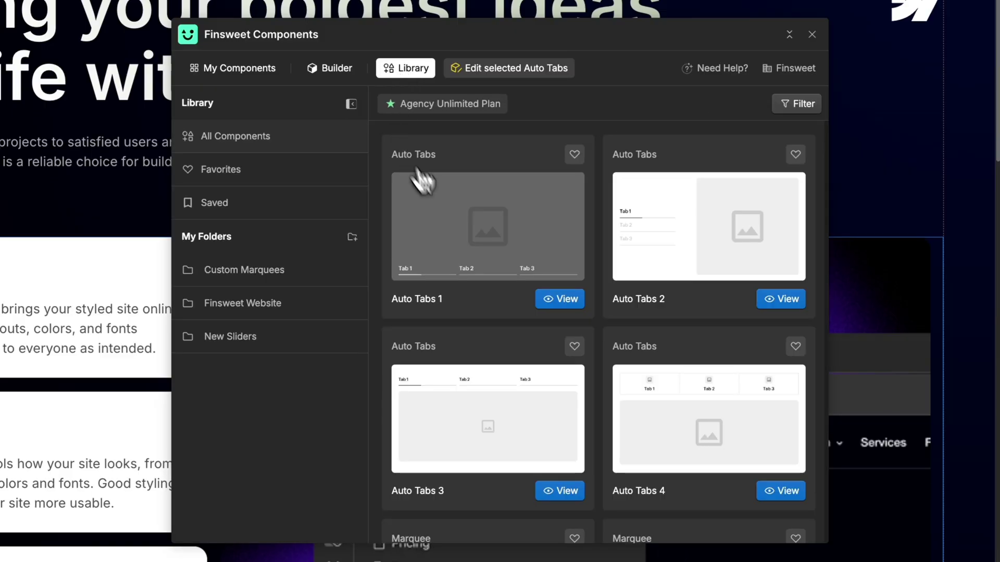
Step: Preview the Custom Marquee 1 component in the library
{"action": "scroll", "coordinate": [630, 260], "scroll_direction": "down", "scroll_amount": 6}
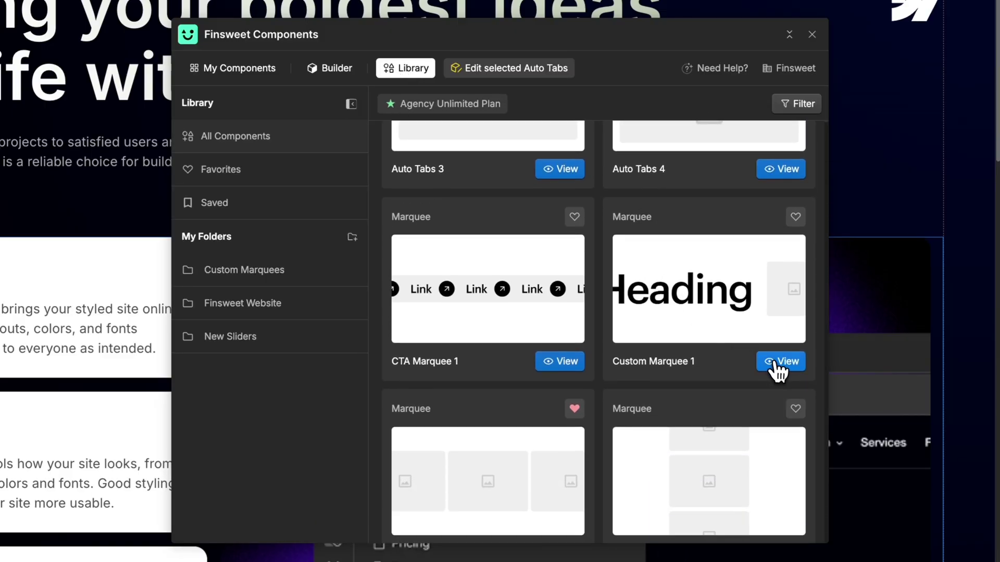
{"action": "left_click", "coordinate": [780, 363]}
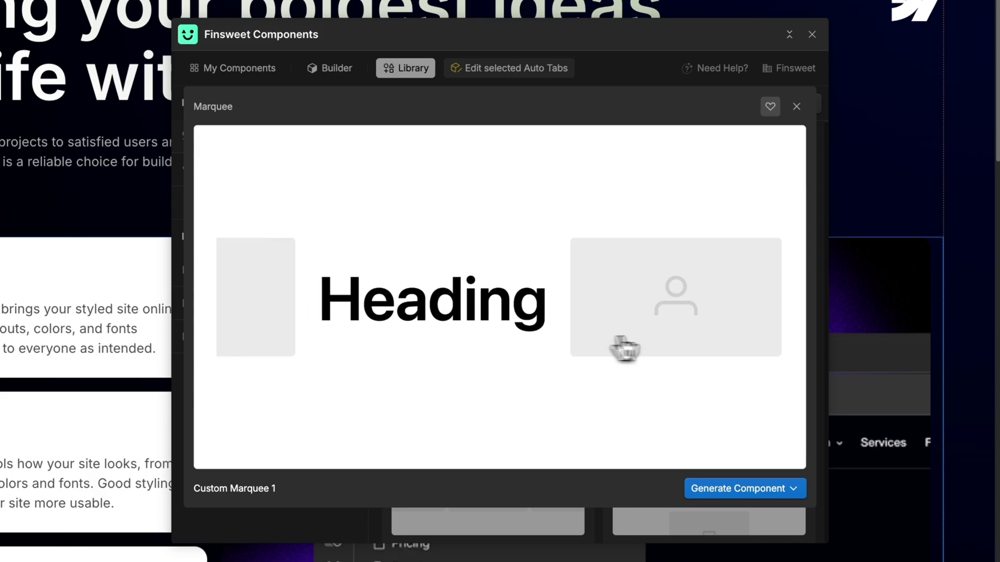
{"action": "left_click", "coordinate": [797, 106]}
Step: Preview Gallery Slider 4 through three slides, then open the Auto Tabs 1 preview
{"action": "scroll", "coordinate": [701, 230], "scroll_direction": "down", "scroll_amount": 8}
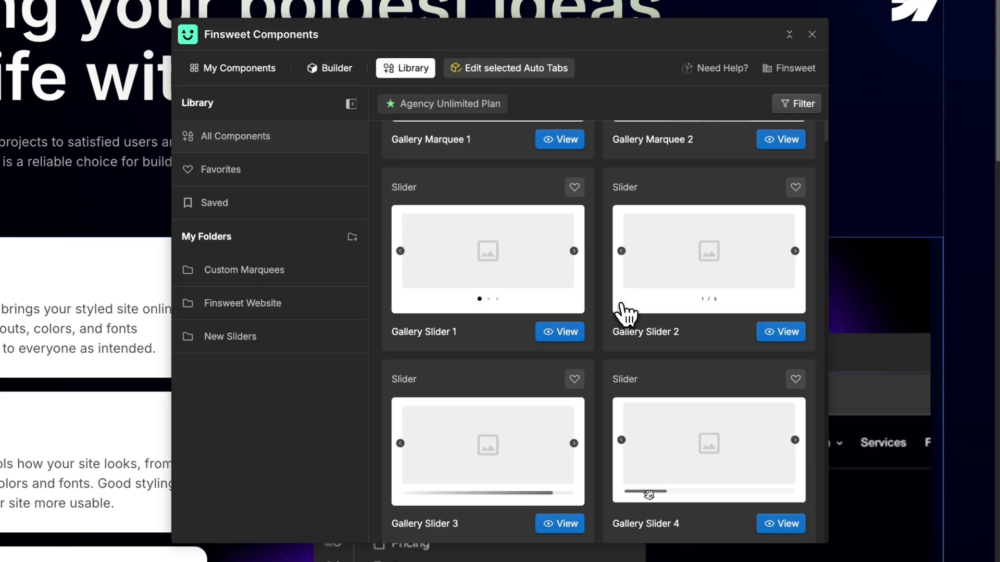
{"action": "scroll", "coordinate": [677, 339], "scroll_direction": "down", "scroll_amount": 2}
{"action": "left_click", "coordinate": [776, 405]}
{"action": "left_click", "coordinate": [745, 289]}
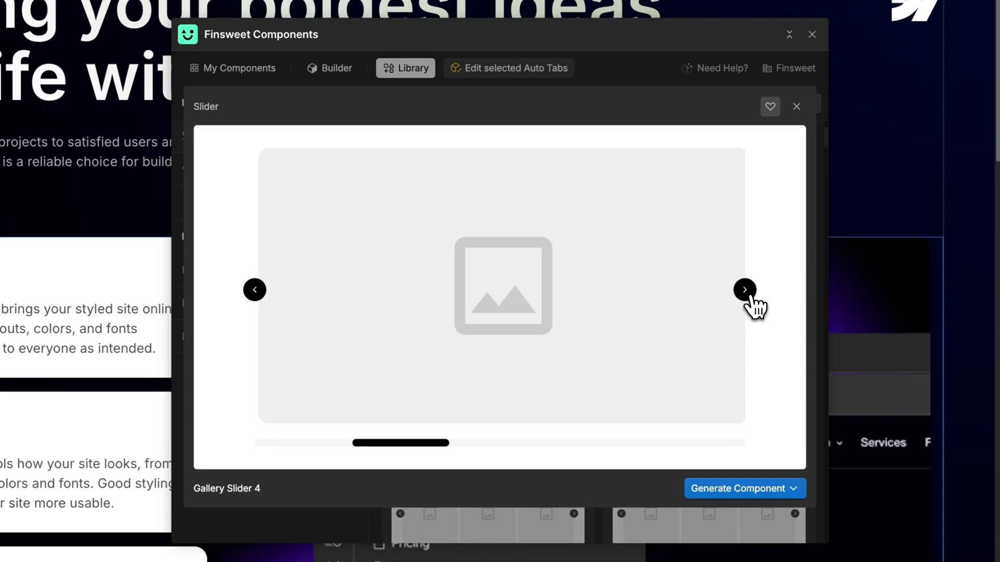
{"action": "left_click", "coordinate": [745, 290]}
{"action": "left_click", "coordinate": [745, 289]}
{"action": "left_click", "coordinate": [796, 106]}
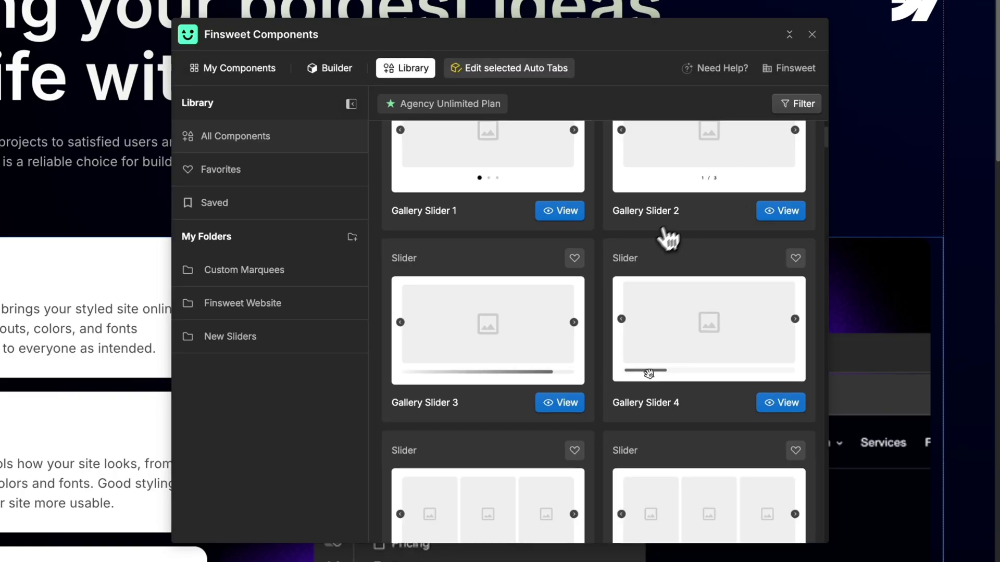
{"action": "scroll", "coordinate": [651, 250], "scroll_direction": "up", "scroll_amount": 10}
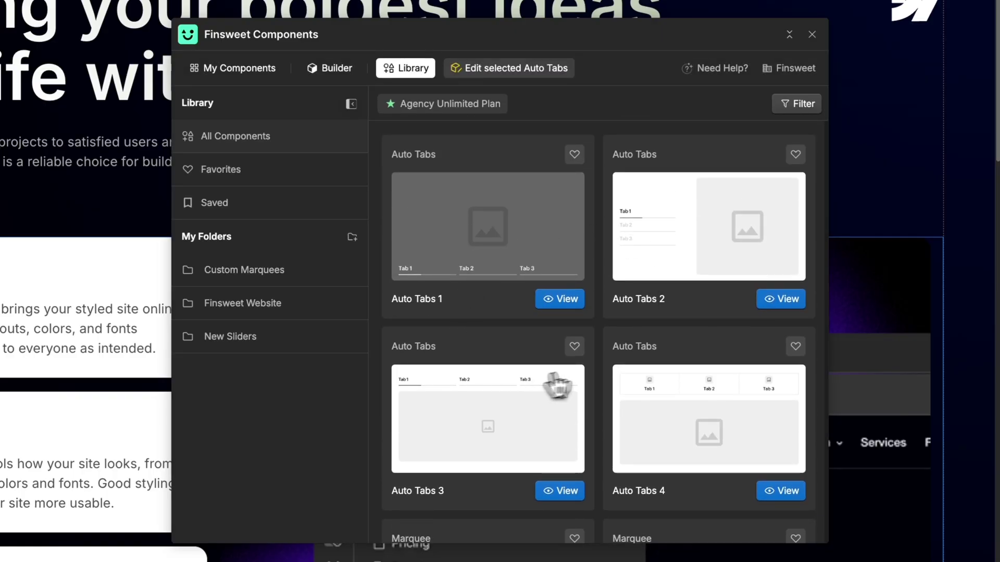
{"action": "left_click", "coordinate": [569, 303]}
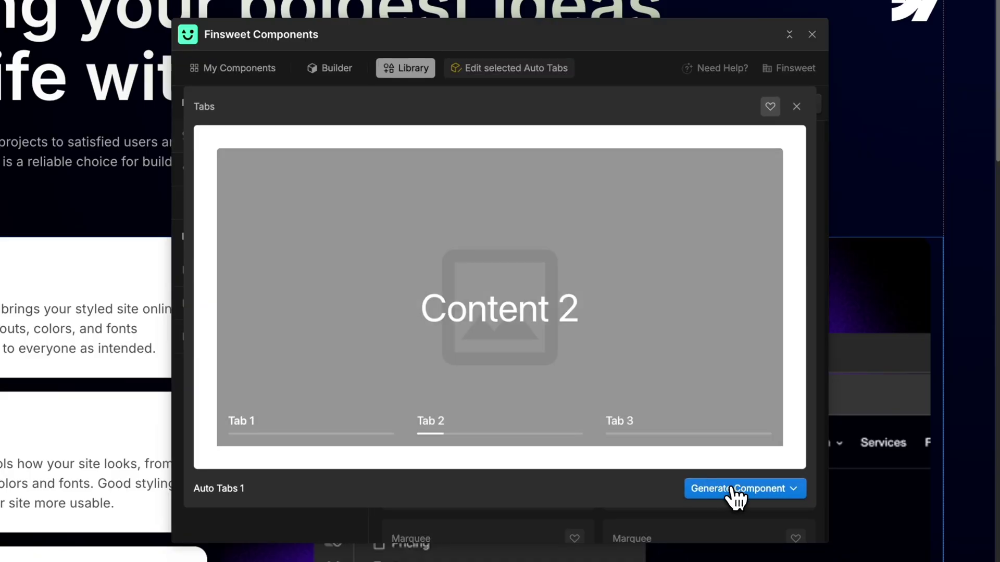
Step: Generate Auto Tabs 1 as a static component named Tabs and collapse the Finsweet window
{"action": "left_click", "coordinate": [734, 489]}
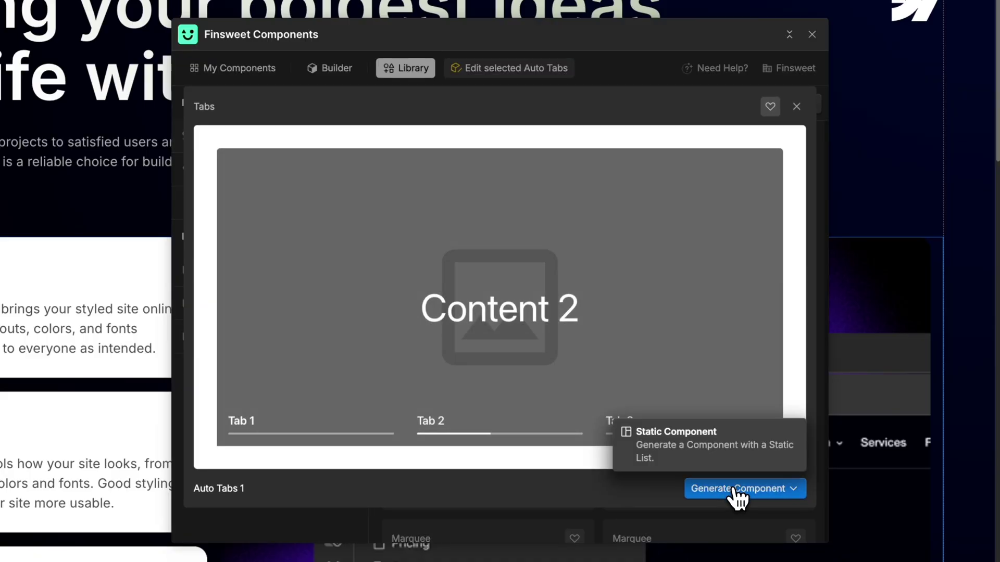
{"action": "left_click", "coordinate": [704, 460]}
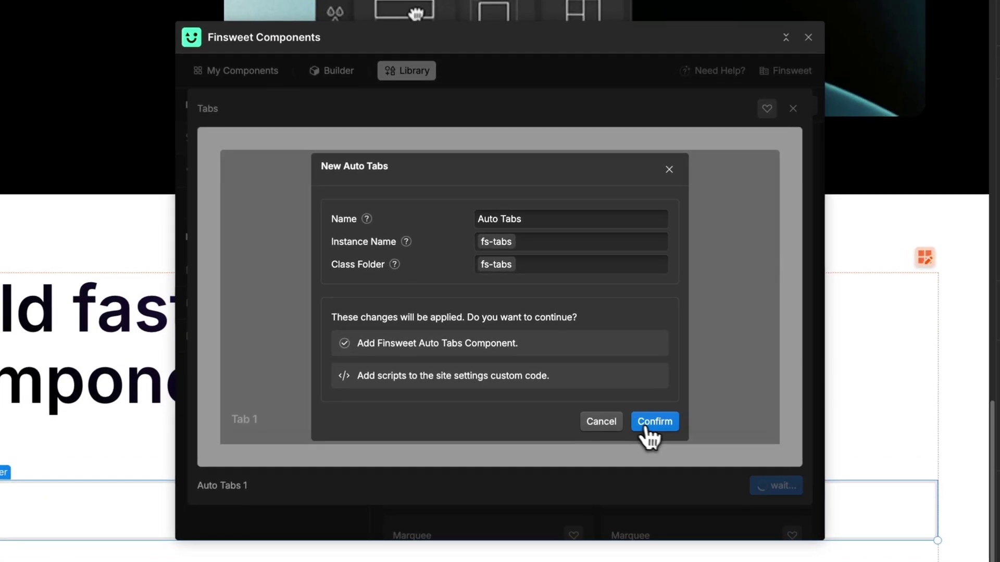
{"action": "left_click", "coordinate": [648, 430]}
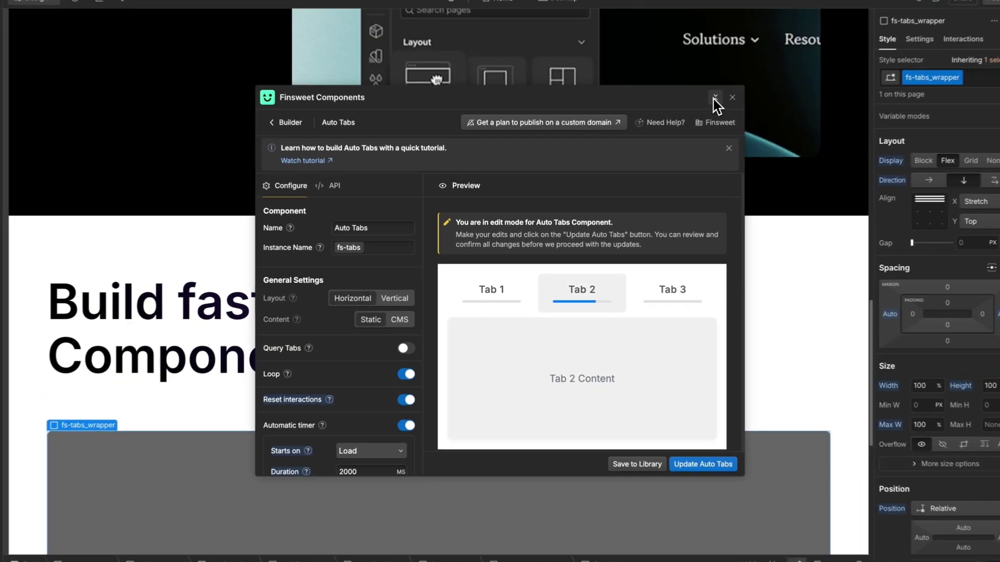
{"action": "left_click", "coordinate": [790, 34]}
{"action": "scroll", "coordinate": [615, 328], "scroll_direction": "down", "scroll_amount": 6}
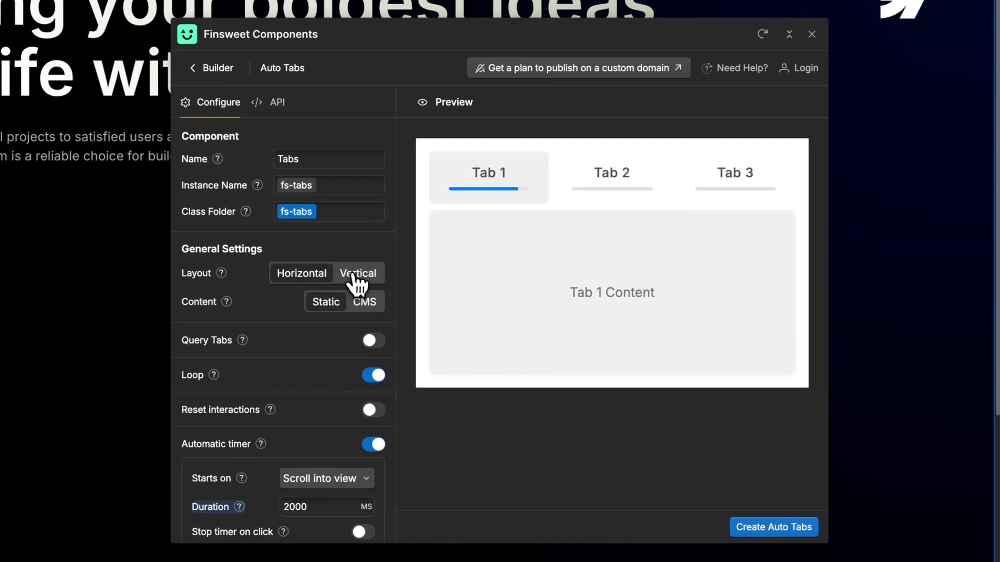
Step: Set the Auto Tabs layout to Vertical and finish editing the Duration field
{"action": "left_click", "coordinate": [357, 282]}
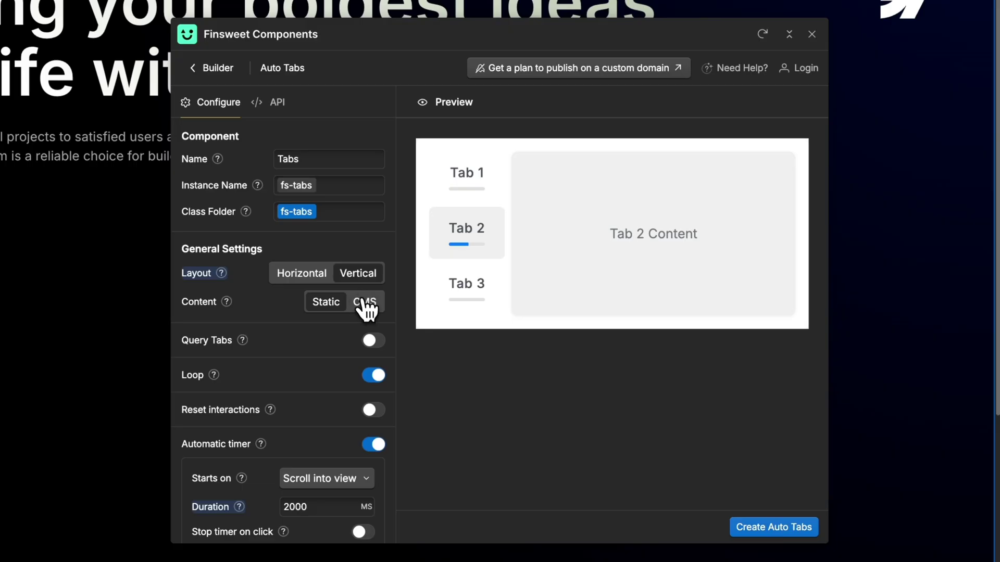
{"action": "scroll", "coordinate": [309, 345], "scroll_direction": "down", "scroll_amount": 3}
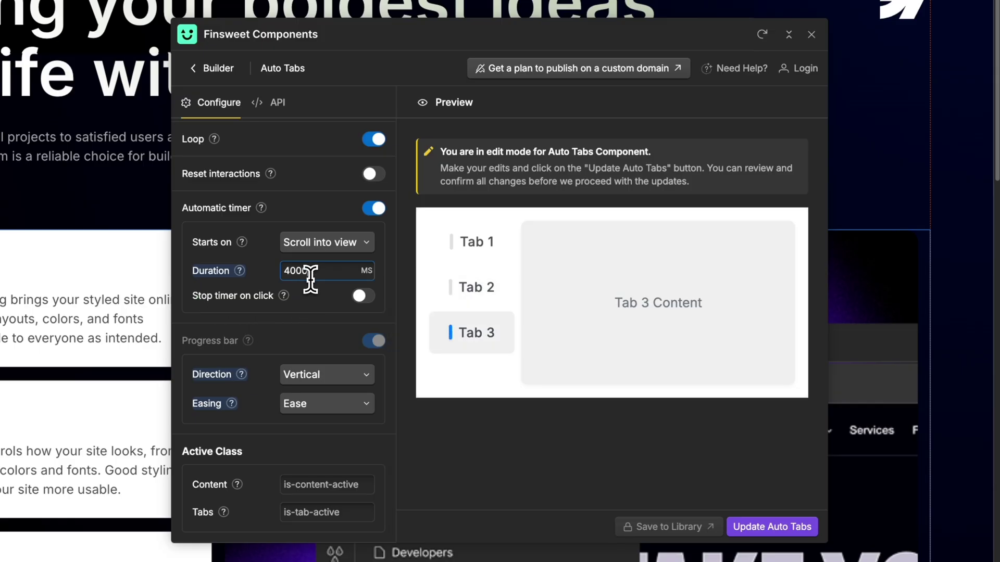
{"action": "left_click", "coordinate": [321, 310]}
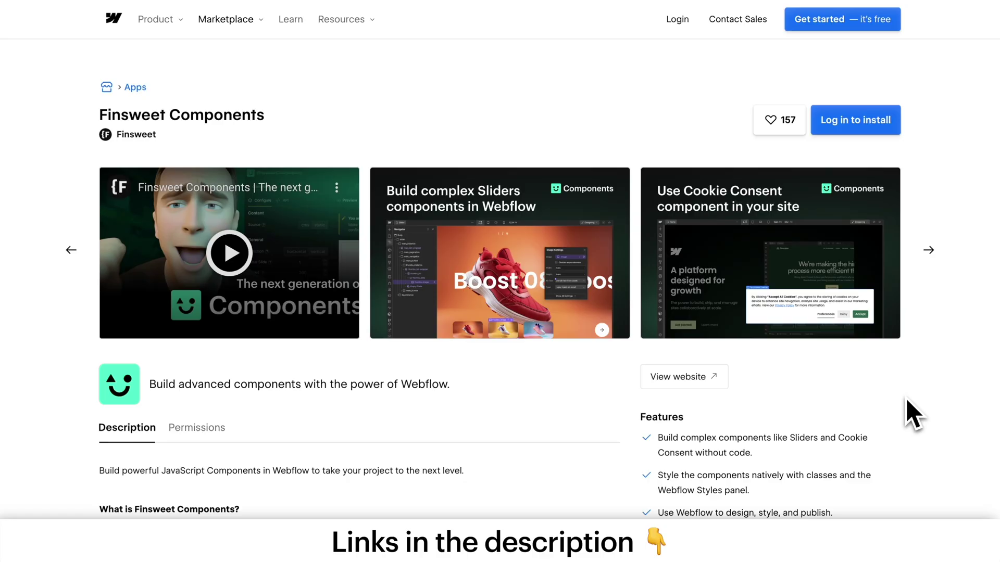
Step: Advance the marketplace screenshot carousel two slides to the configure and design-control screenshots
{"action": "left_click", "coordinate": [932, 252]}
{"action": "left_click", "coordinate": [931, 252]}
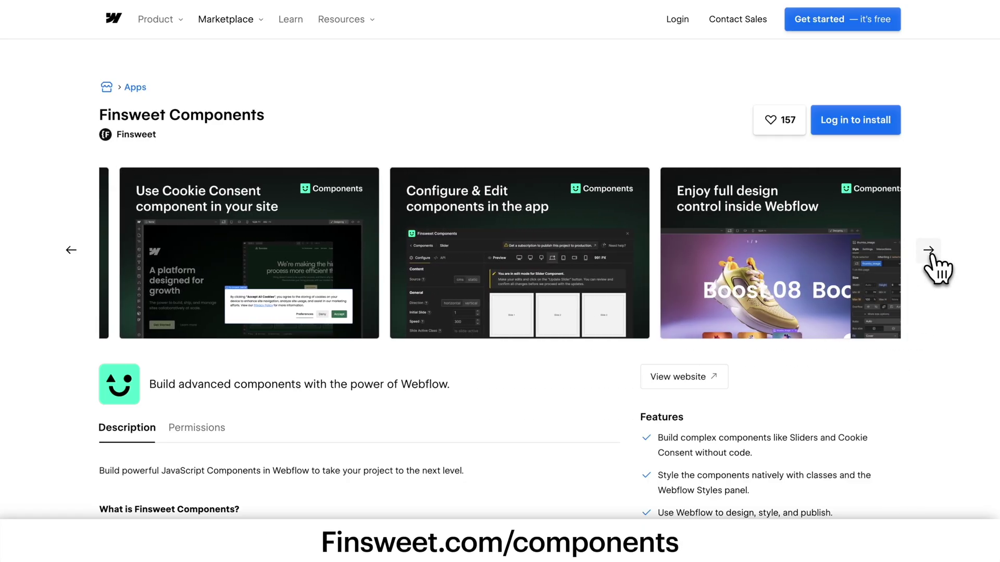